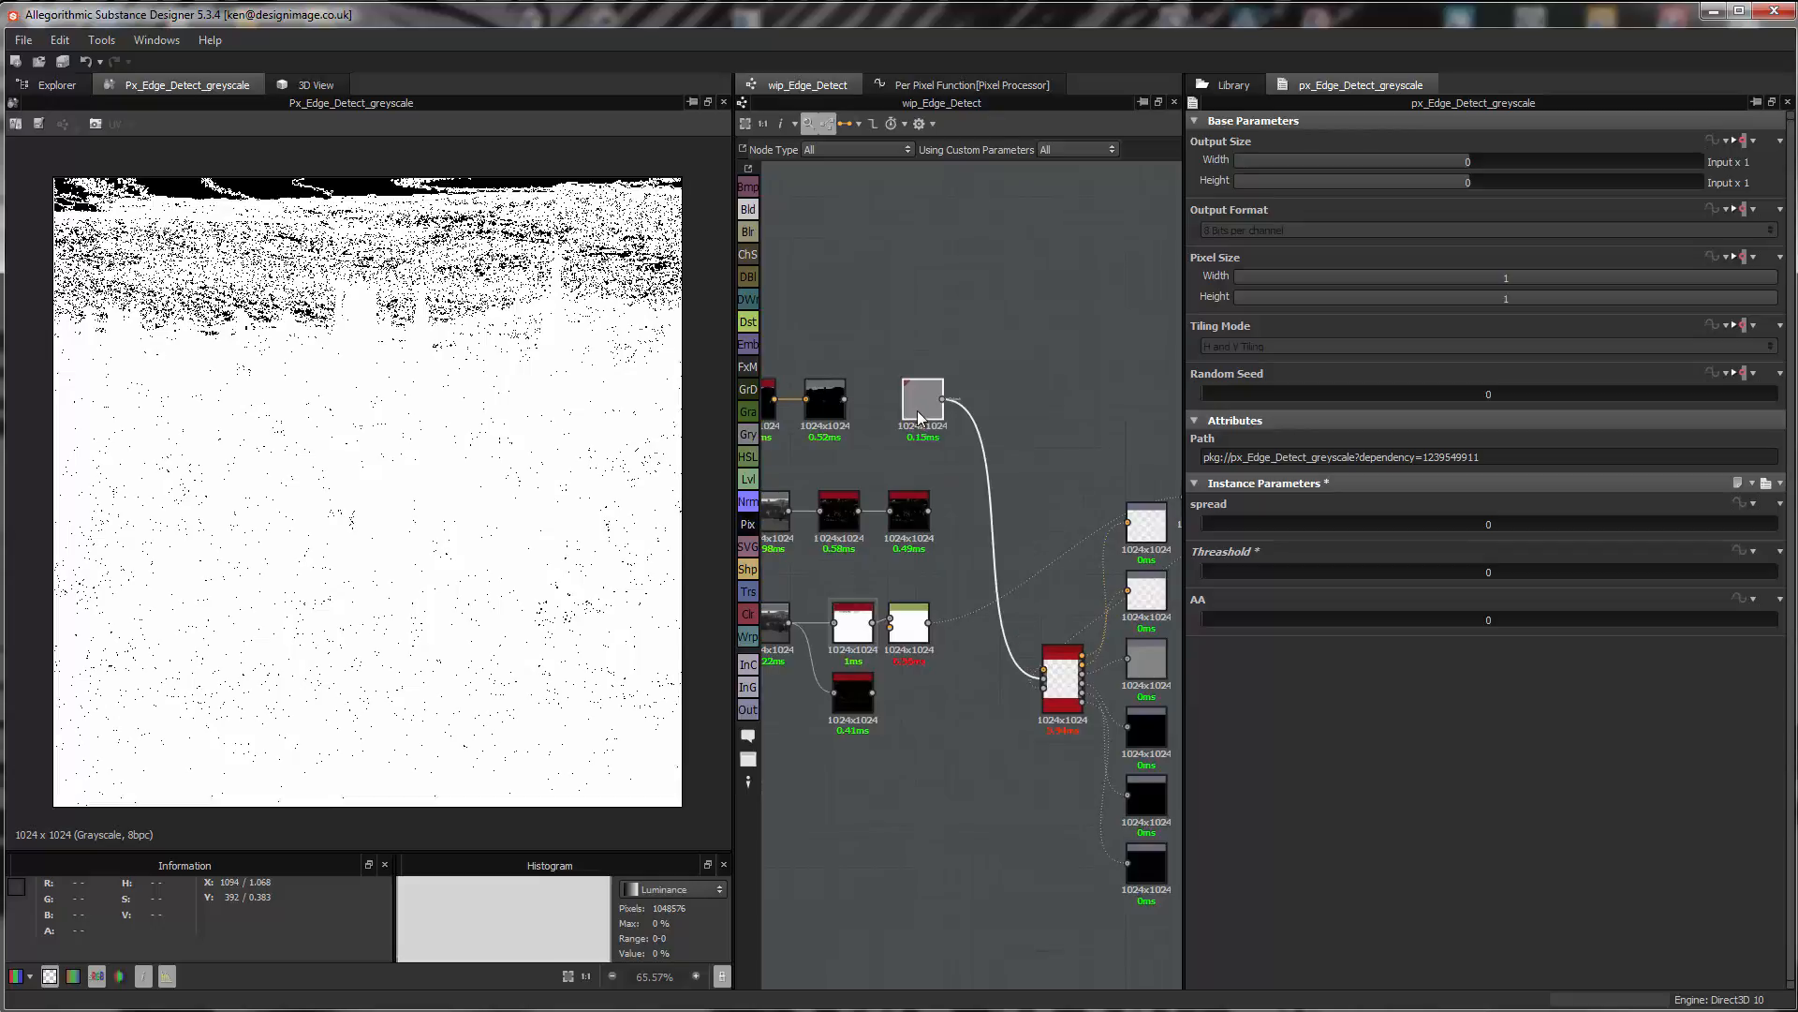
- Arrange the graph nodes into three aligned rows, with Uniform Color, the second instance node and Distance ending them
middle_click_drag(880, 472, 1031, 408)
left_click(1057, 443)
left_click_drag(909, 442, 893, 441)
left_click_drag(909, 543, 896, 543)
left_click_drag(1001, 558, 988, 557)
left_click(1057, 557)
left_click_drag(1054, 286, 1088, 562)
scroll(1019, 446, "up", 1)
scroll(1019, 441, "up", 2)
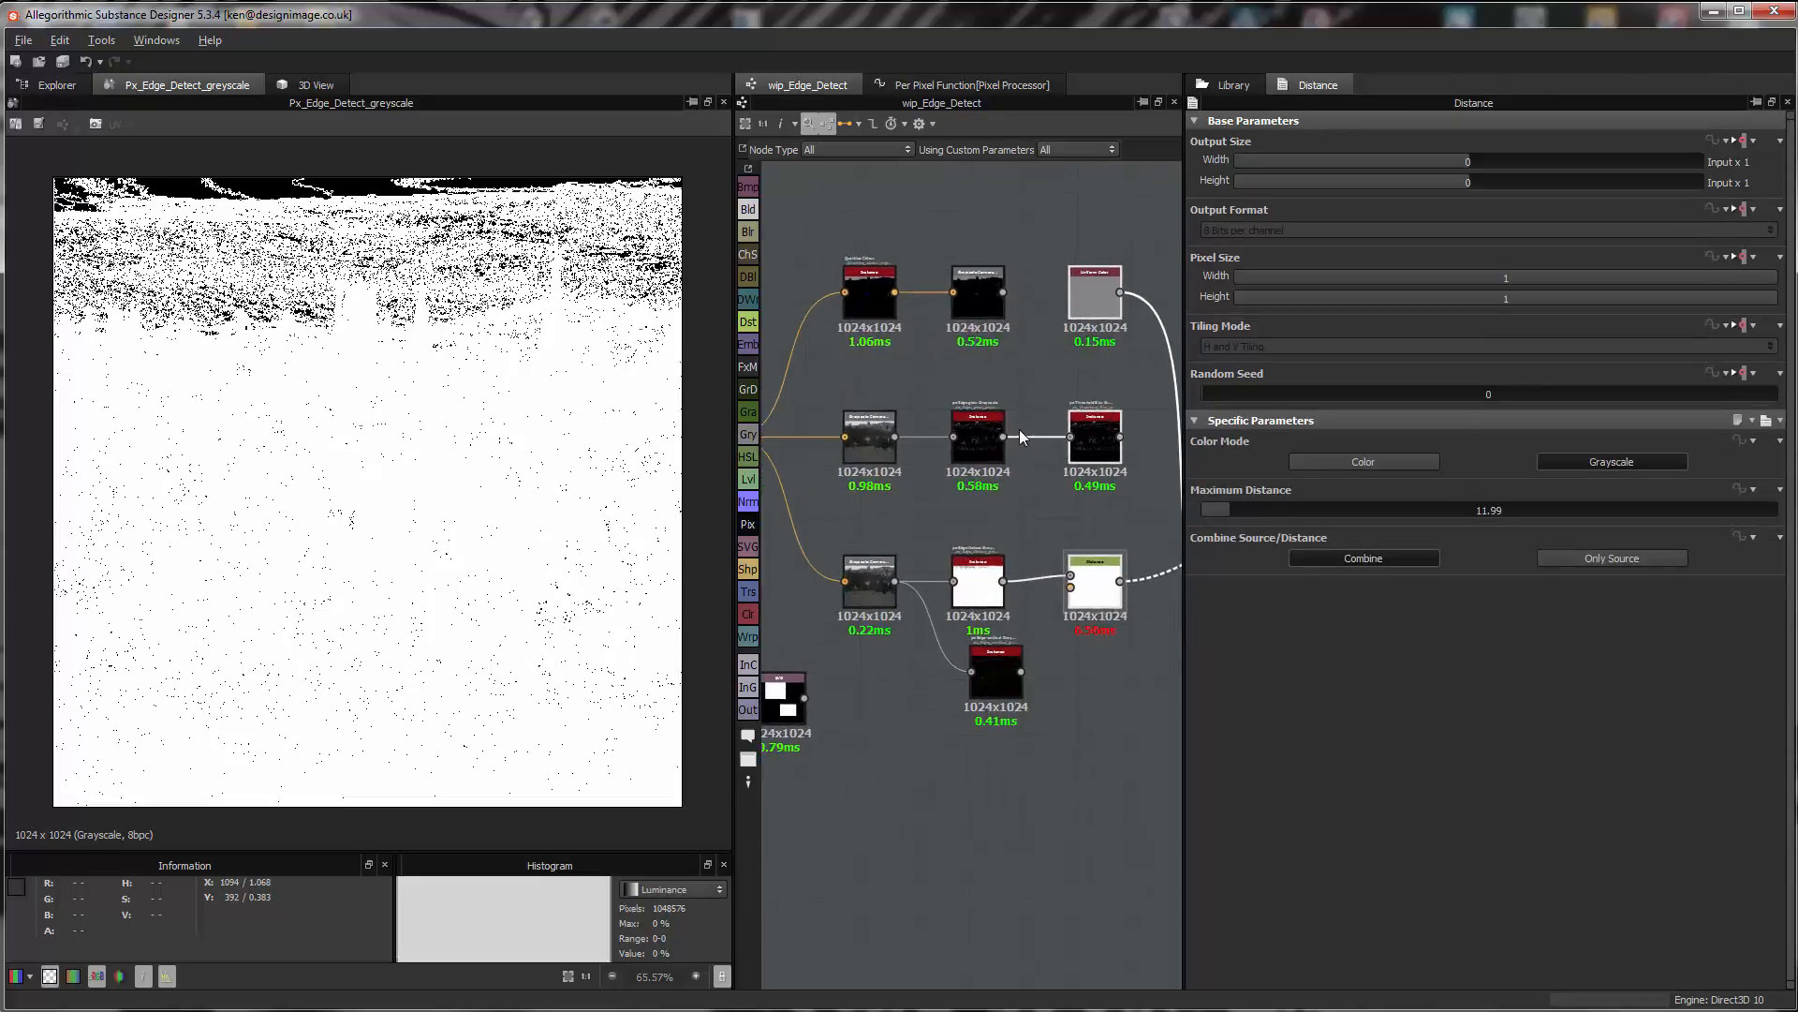
- Move the spare instance node beneath the third row well down and away from the three node rows
left_click_drag(965, 667, 967, 879)
middle_click_drag(778, 716, 823, 530)
middle_click_drag(1156, 532, 1039, 591)
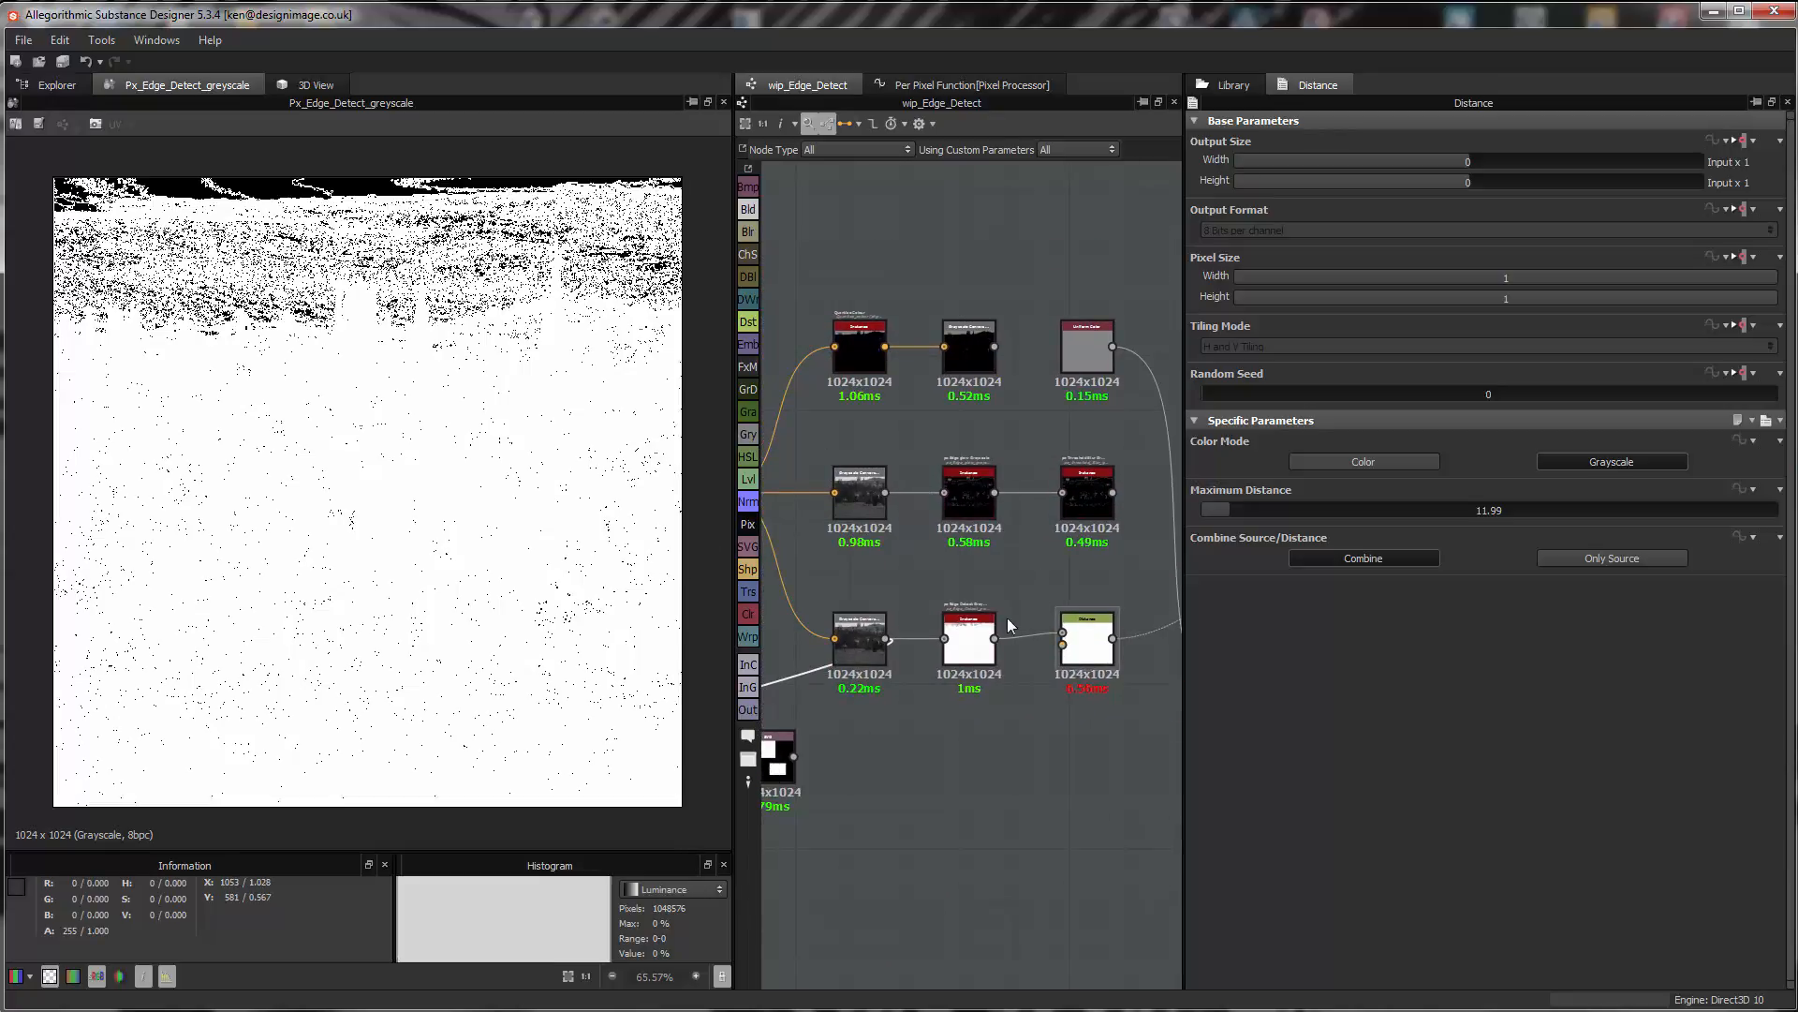
- Examine the parameters of the px_Edge_glow_greyscale node and of the px_Edge_Detect_greyscale node below it
left_click(961, 491)
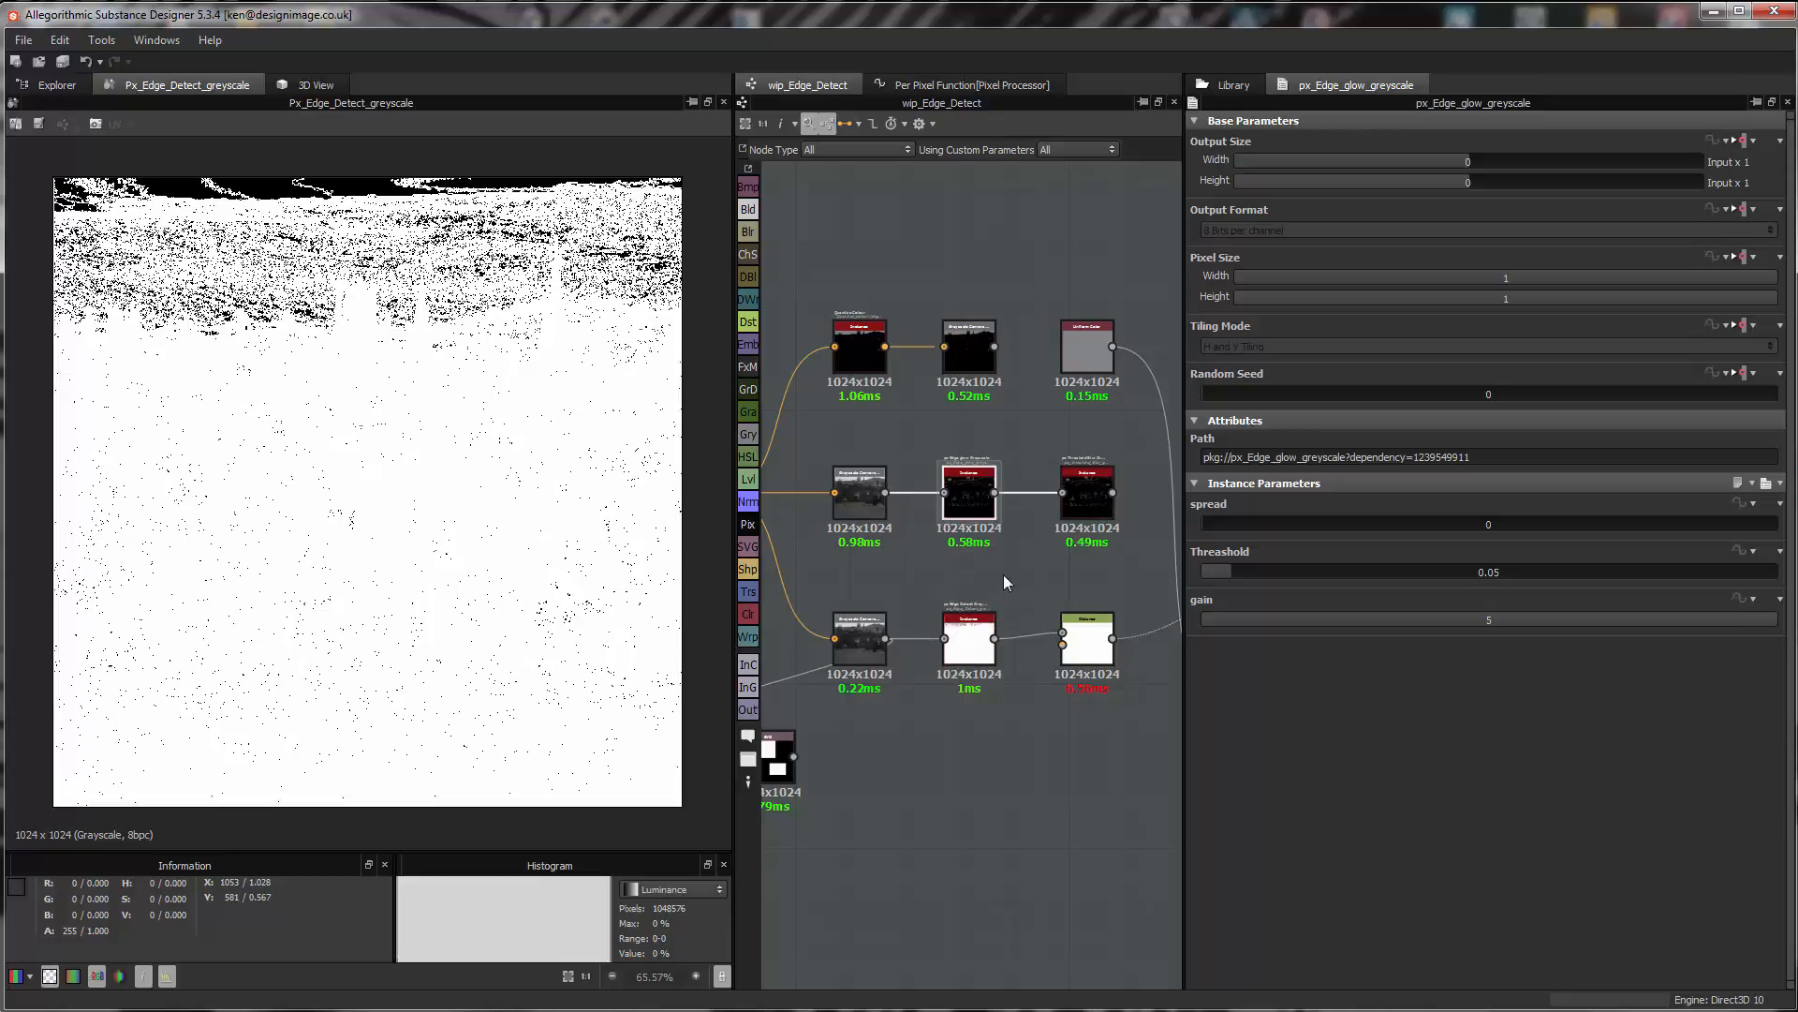
left_click_drag(987, 508, 967, 509)
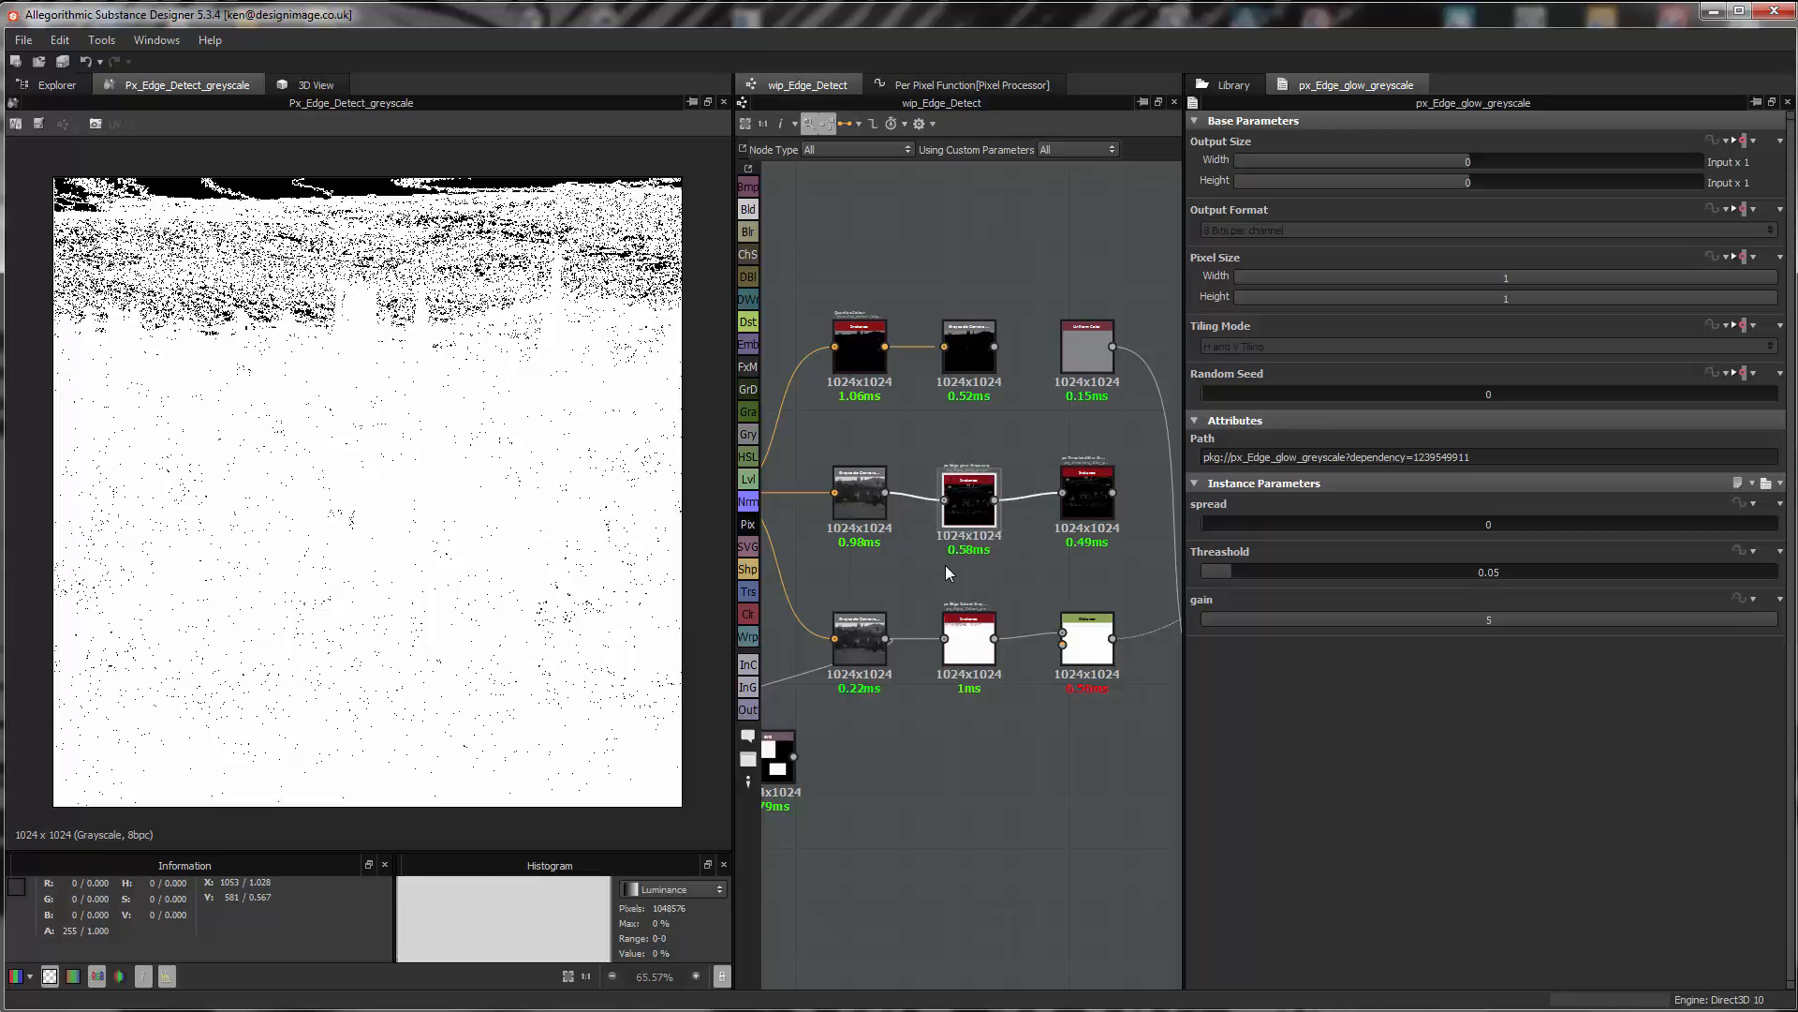
left_click(978, 656)
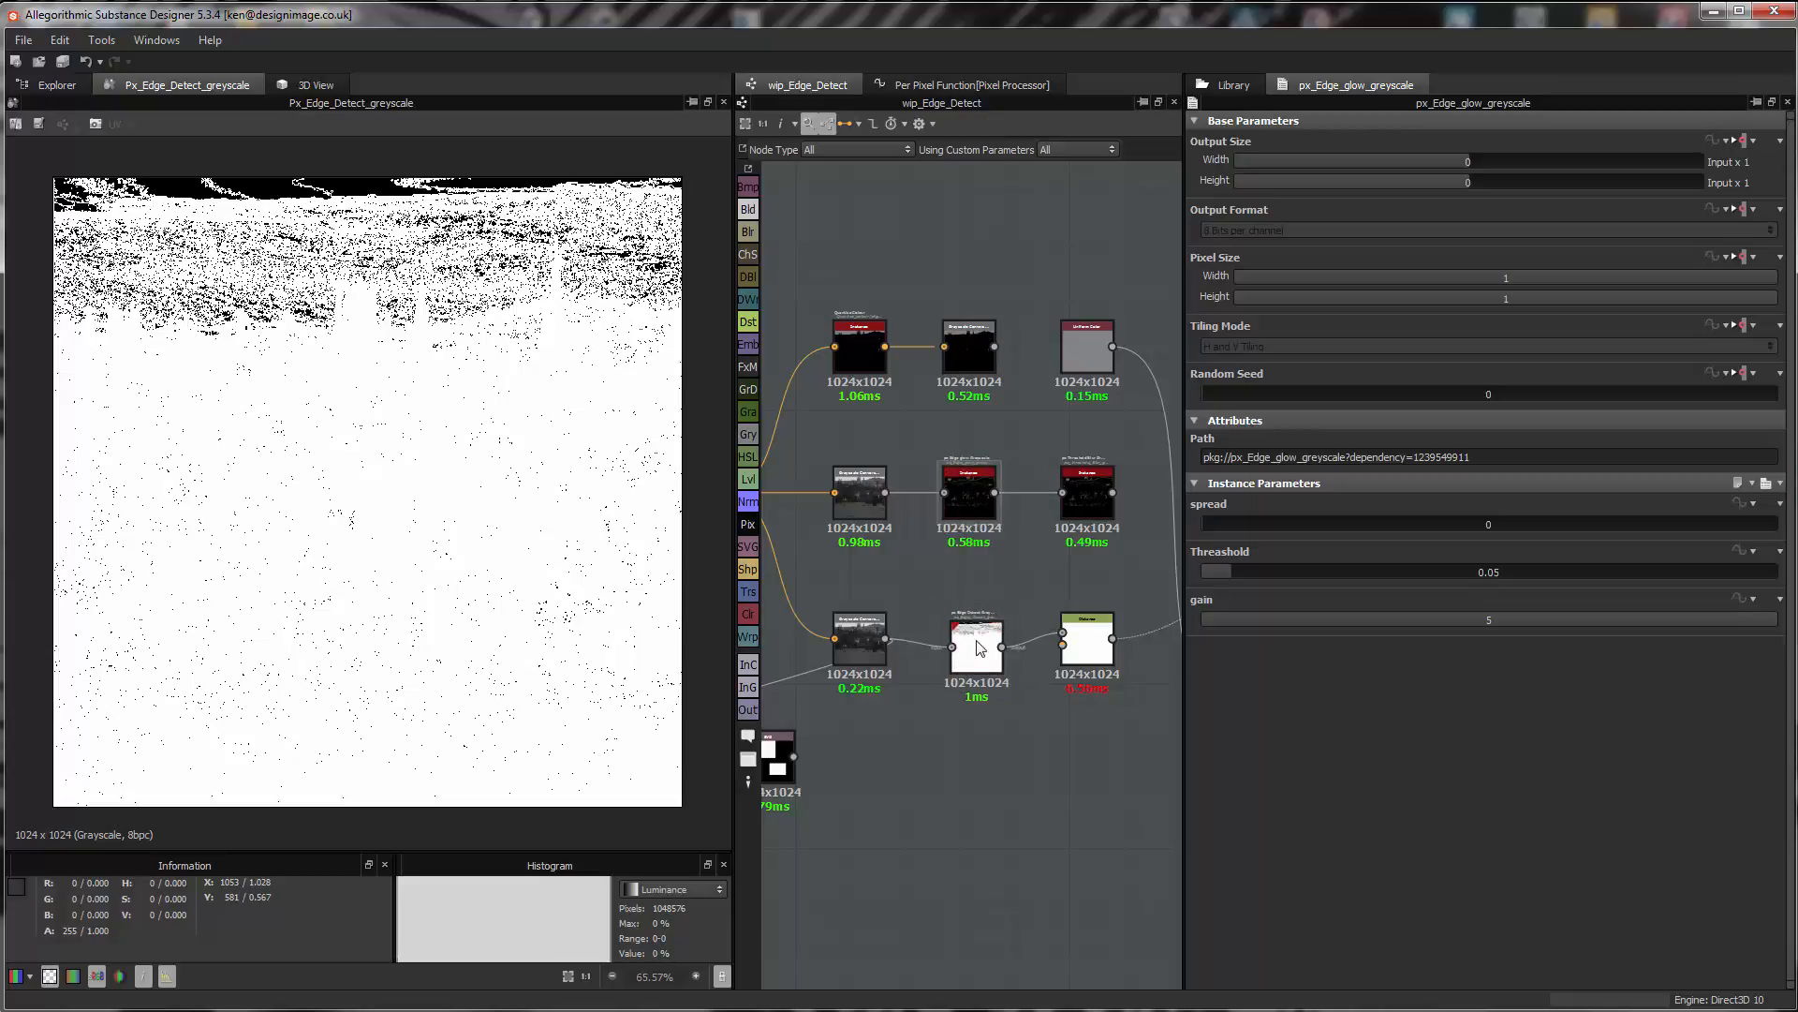
left_click_drag(977, 654, 976, 647)
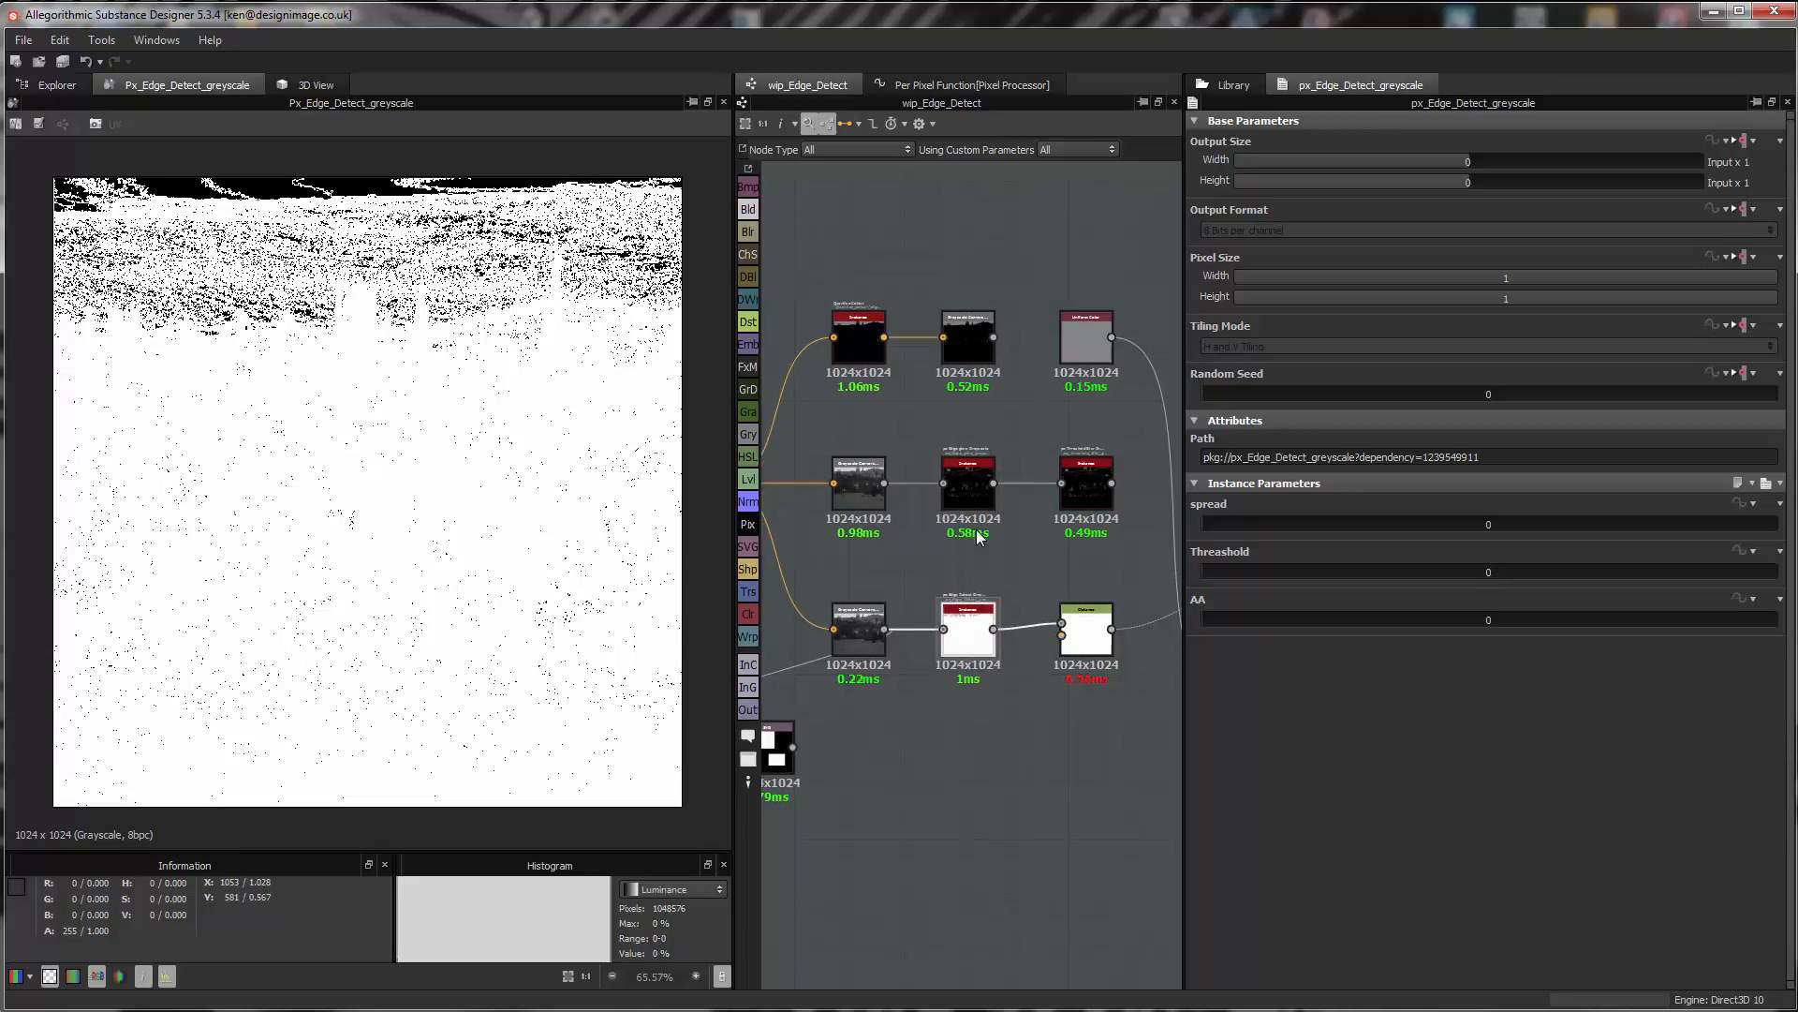
middle_click_drag(983, 583, 983, 547)
scroll(980, 540, "up", 2)
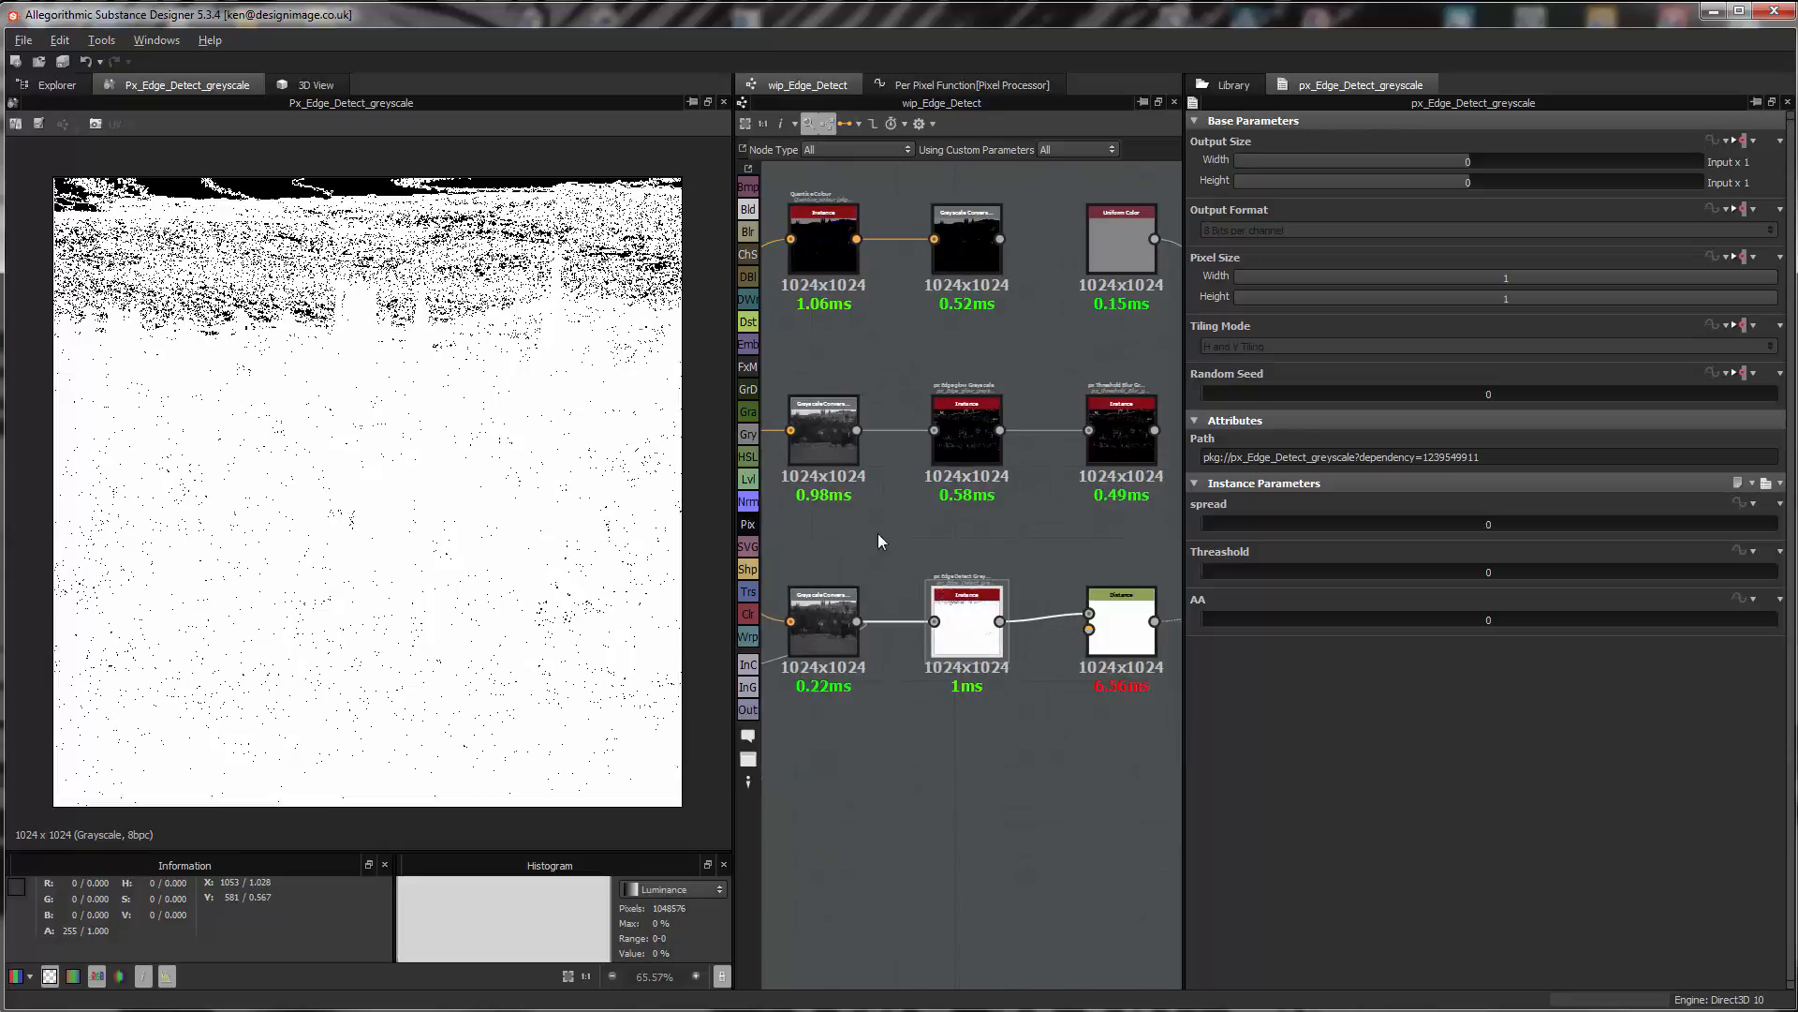
scroll(879, 534, "down", 3)
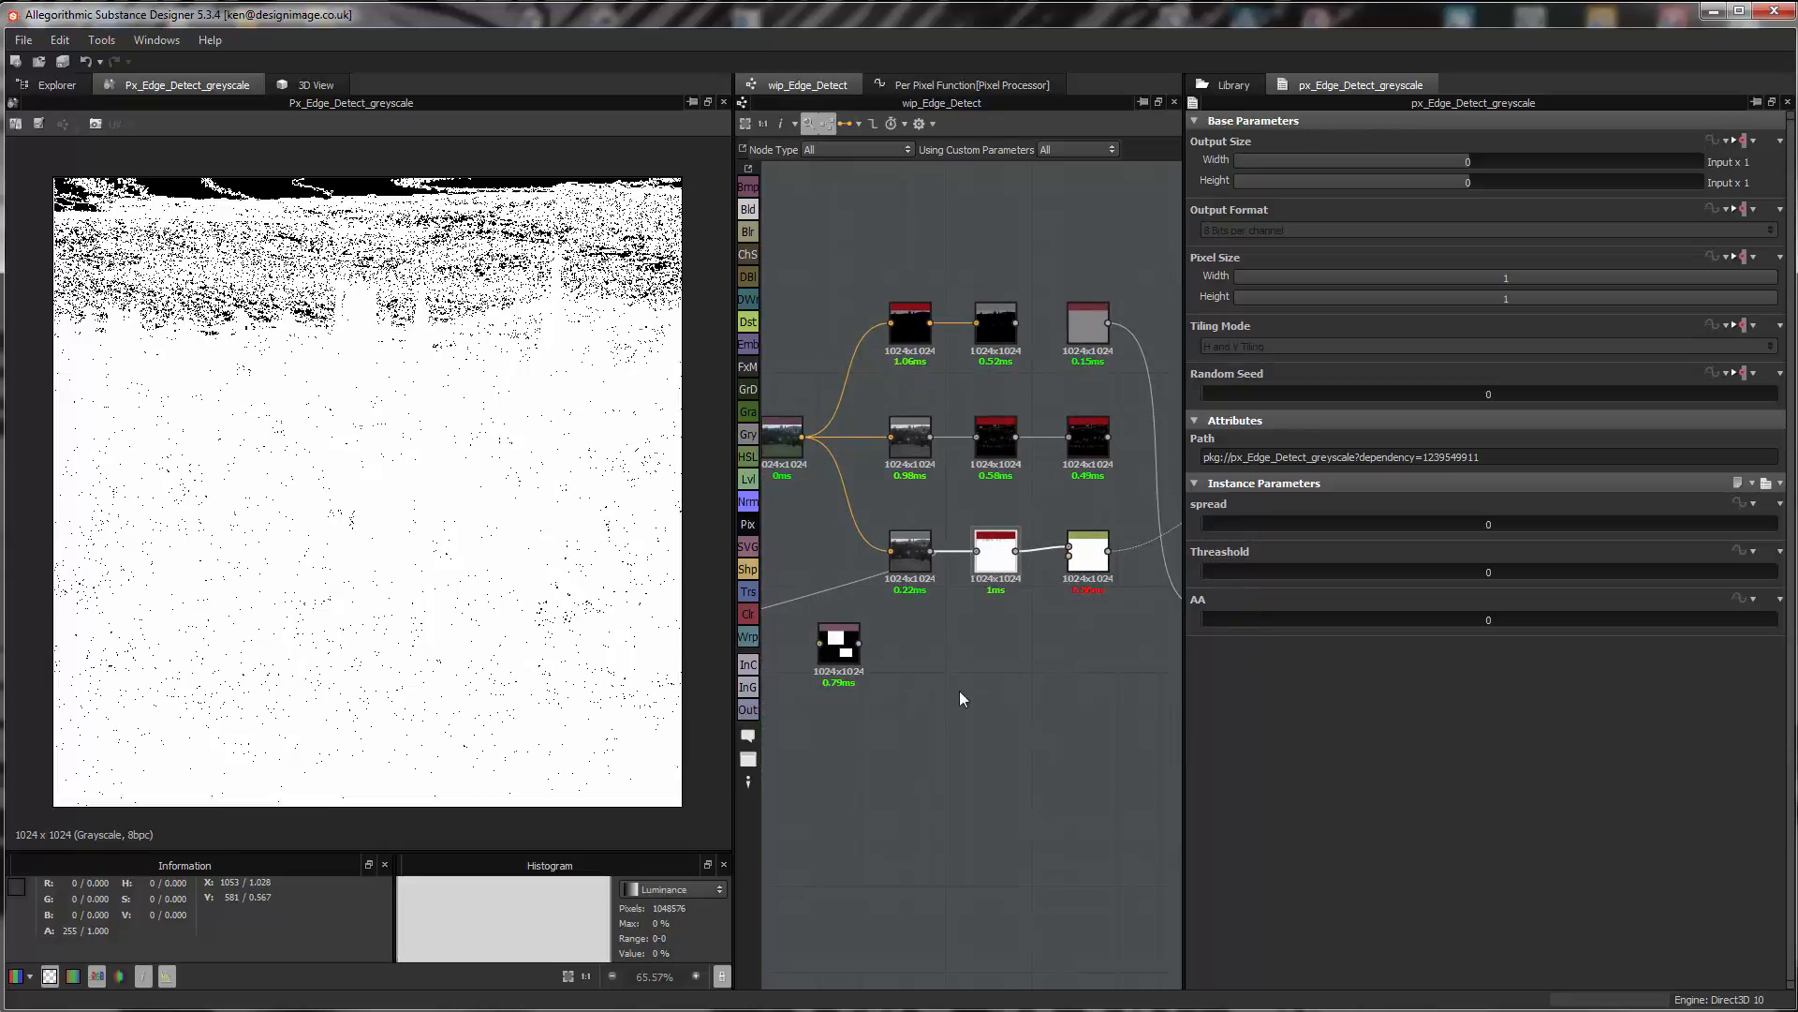
- Preview the third row's Grayscale Conversion and examine the church spires and skyline up close
scroll(965, 655, "up", 2)
double_click(898, 515)
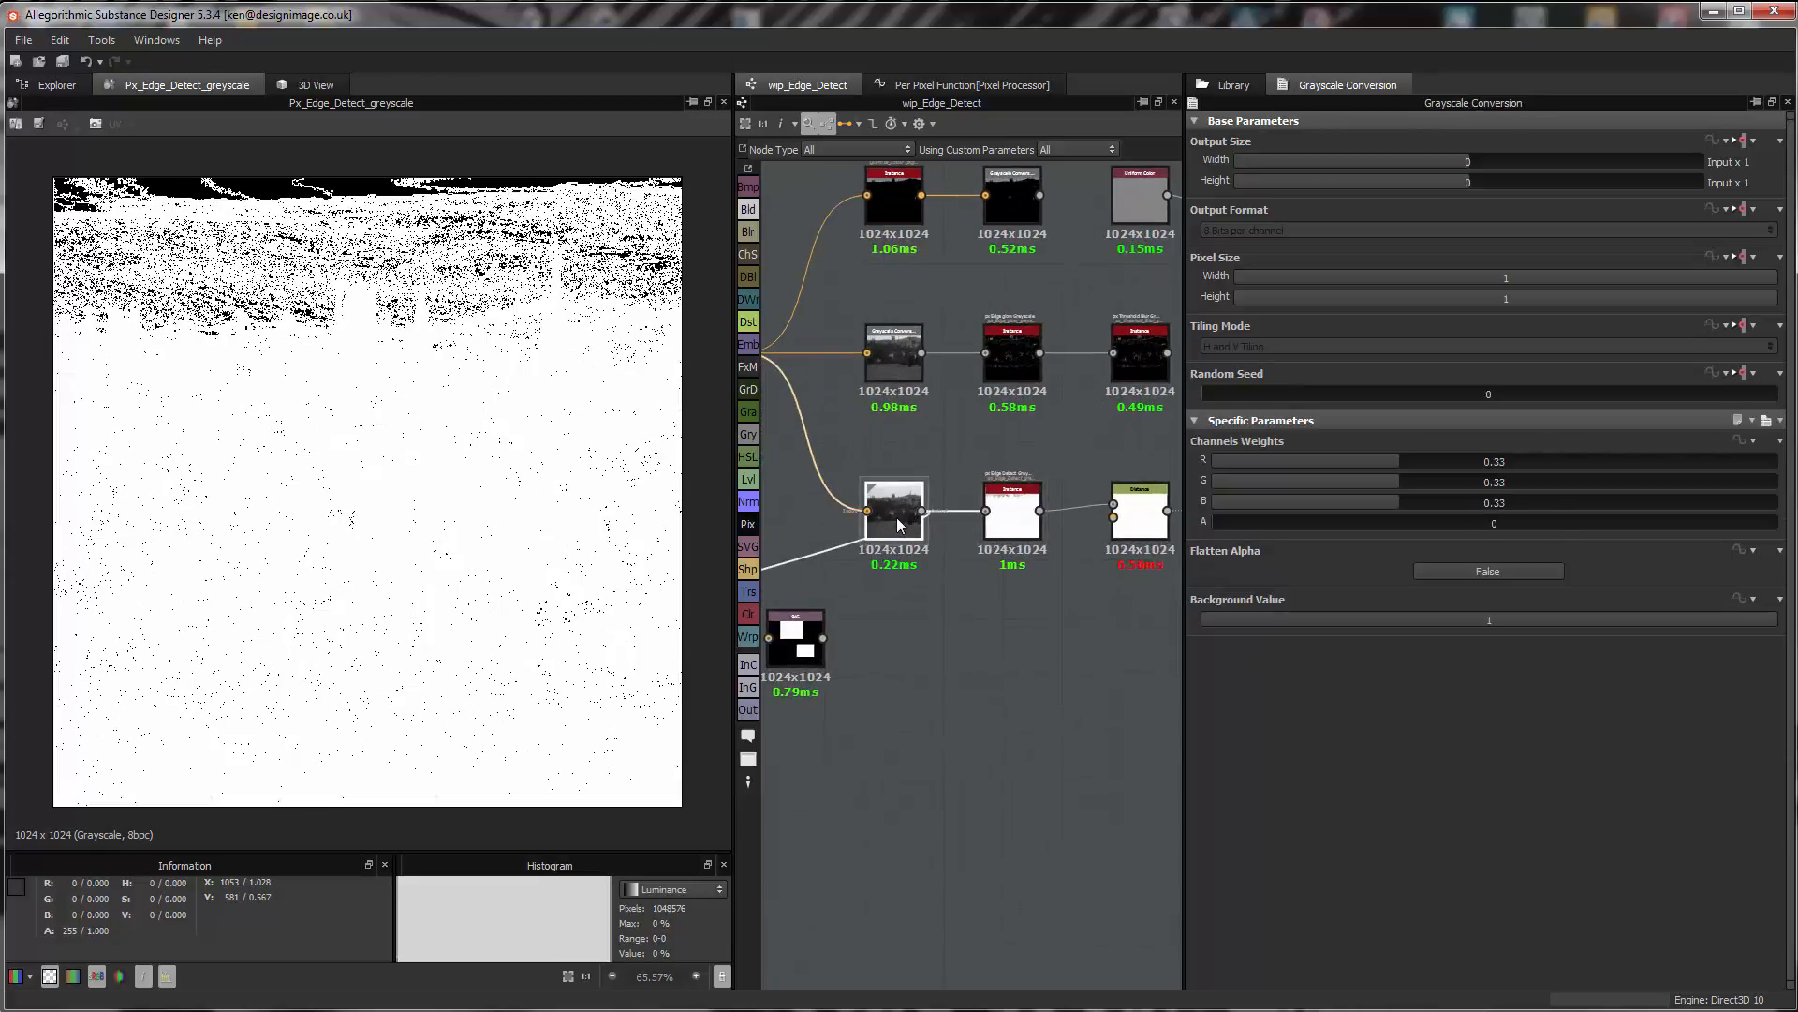
scroll(487, 377, "up", 3)
scroll(424, 447, "down", 2)
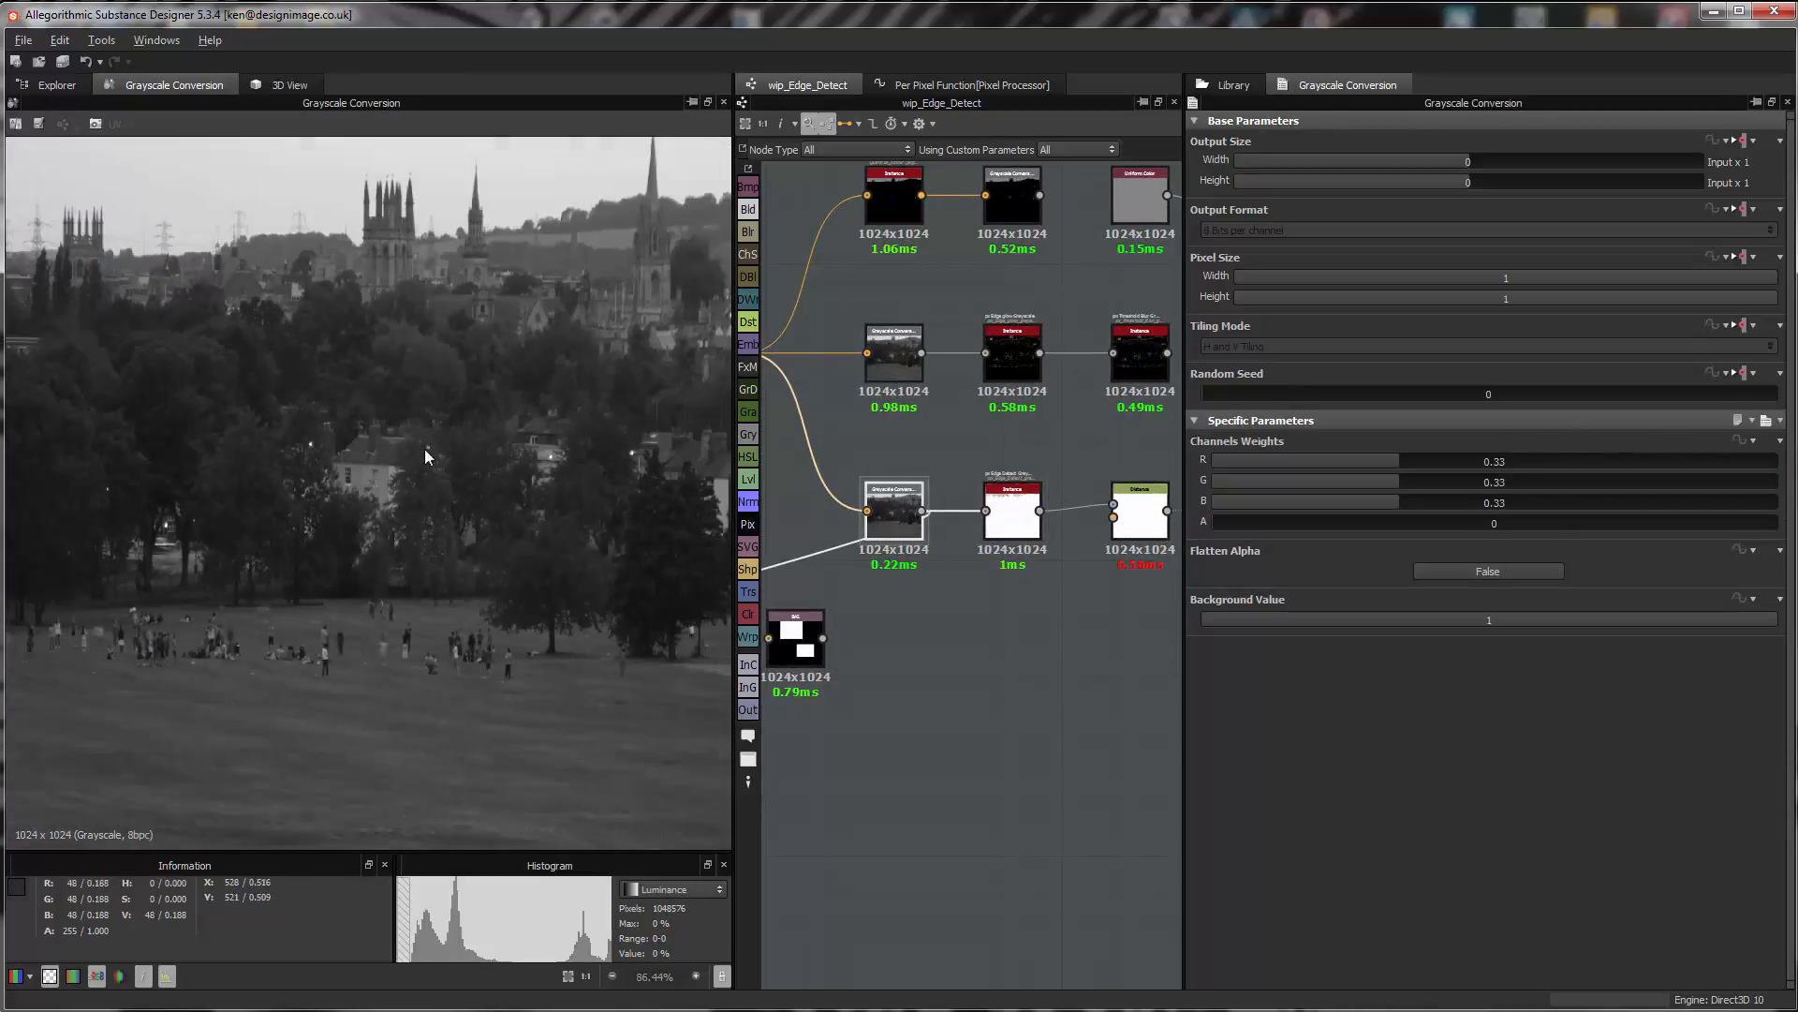
scroll(598, 538, "up", 4)
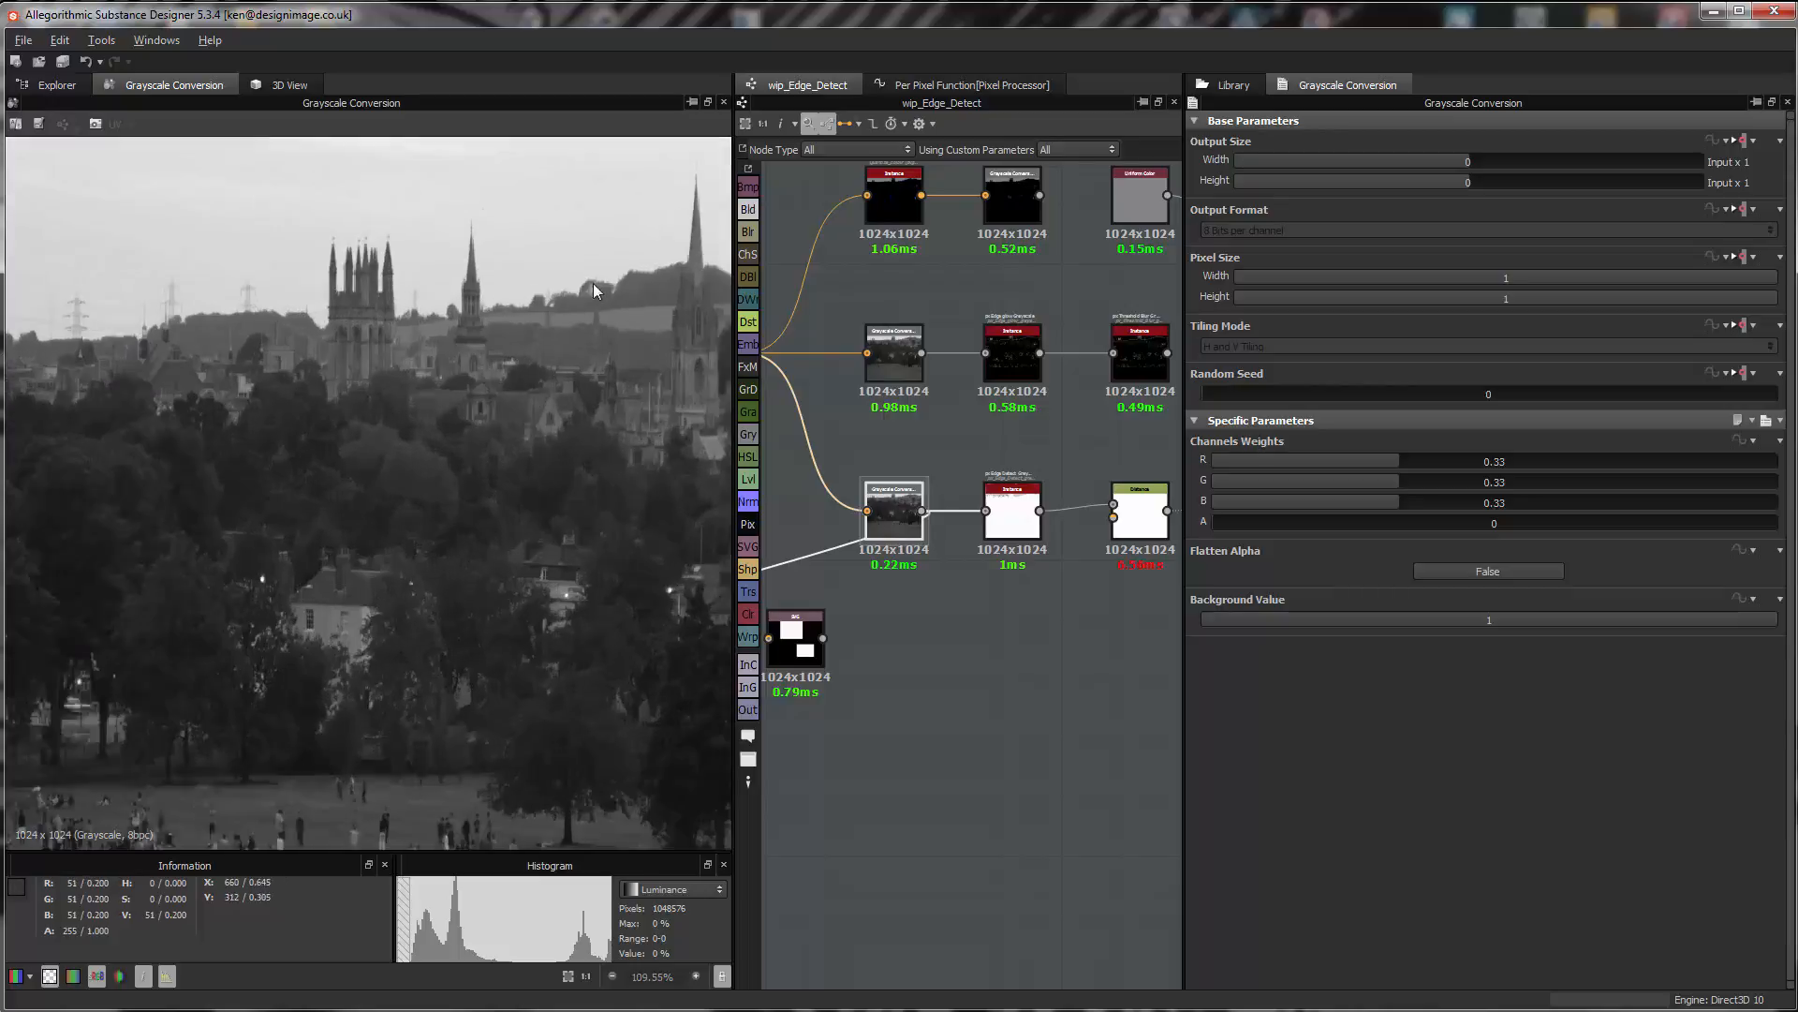
middle_click_drag(583, 597, 457, 548)
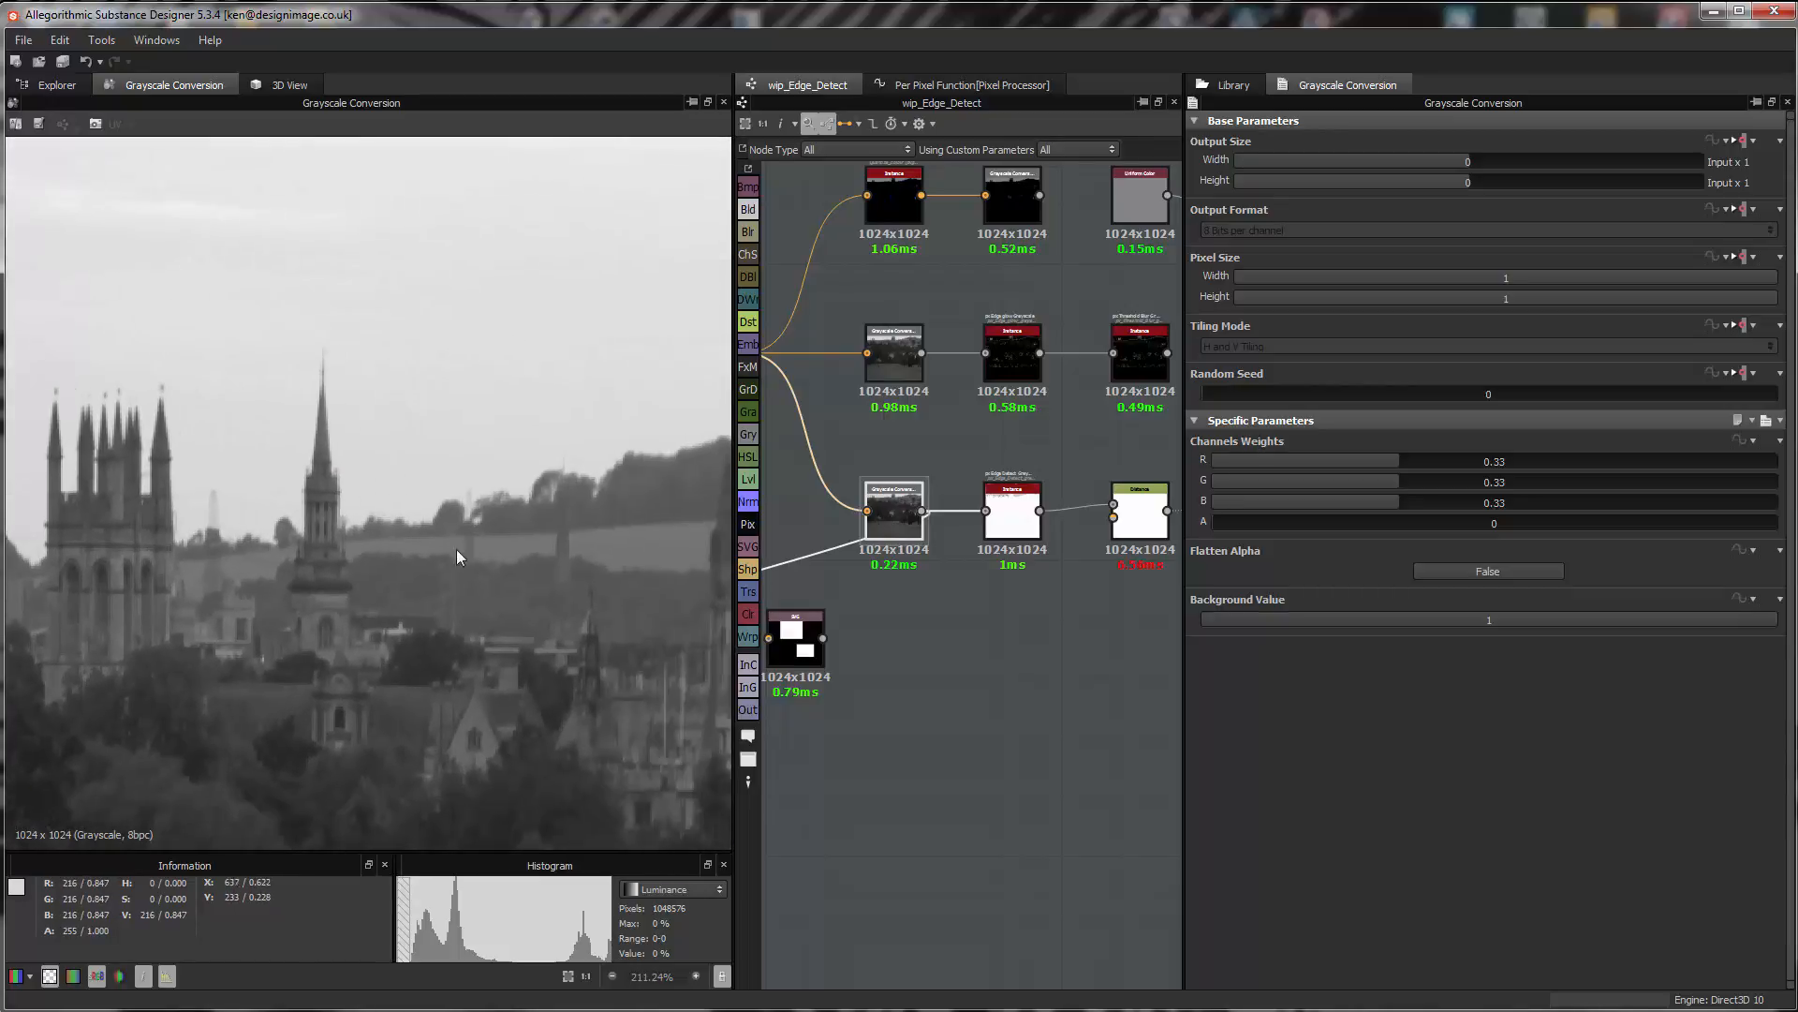
middle_click_drag(622, 478, 510, 380)
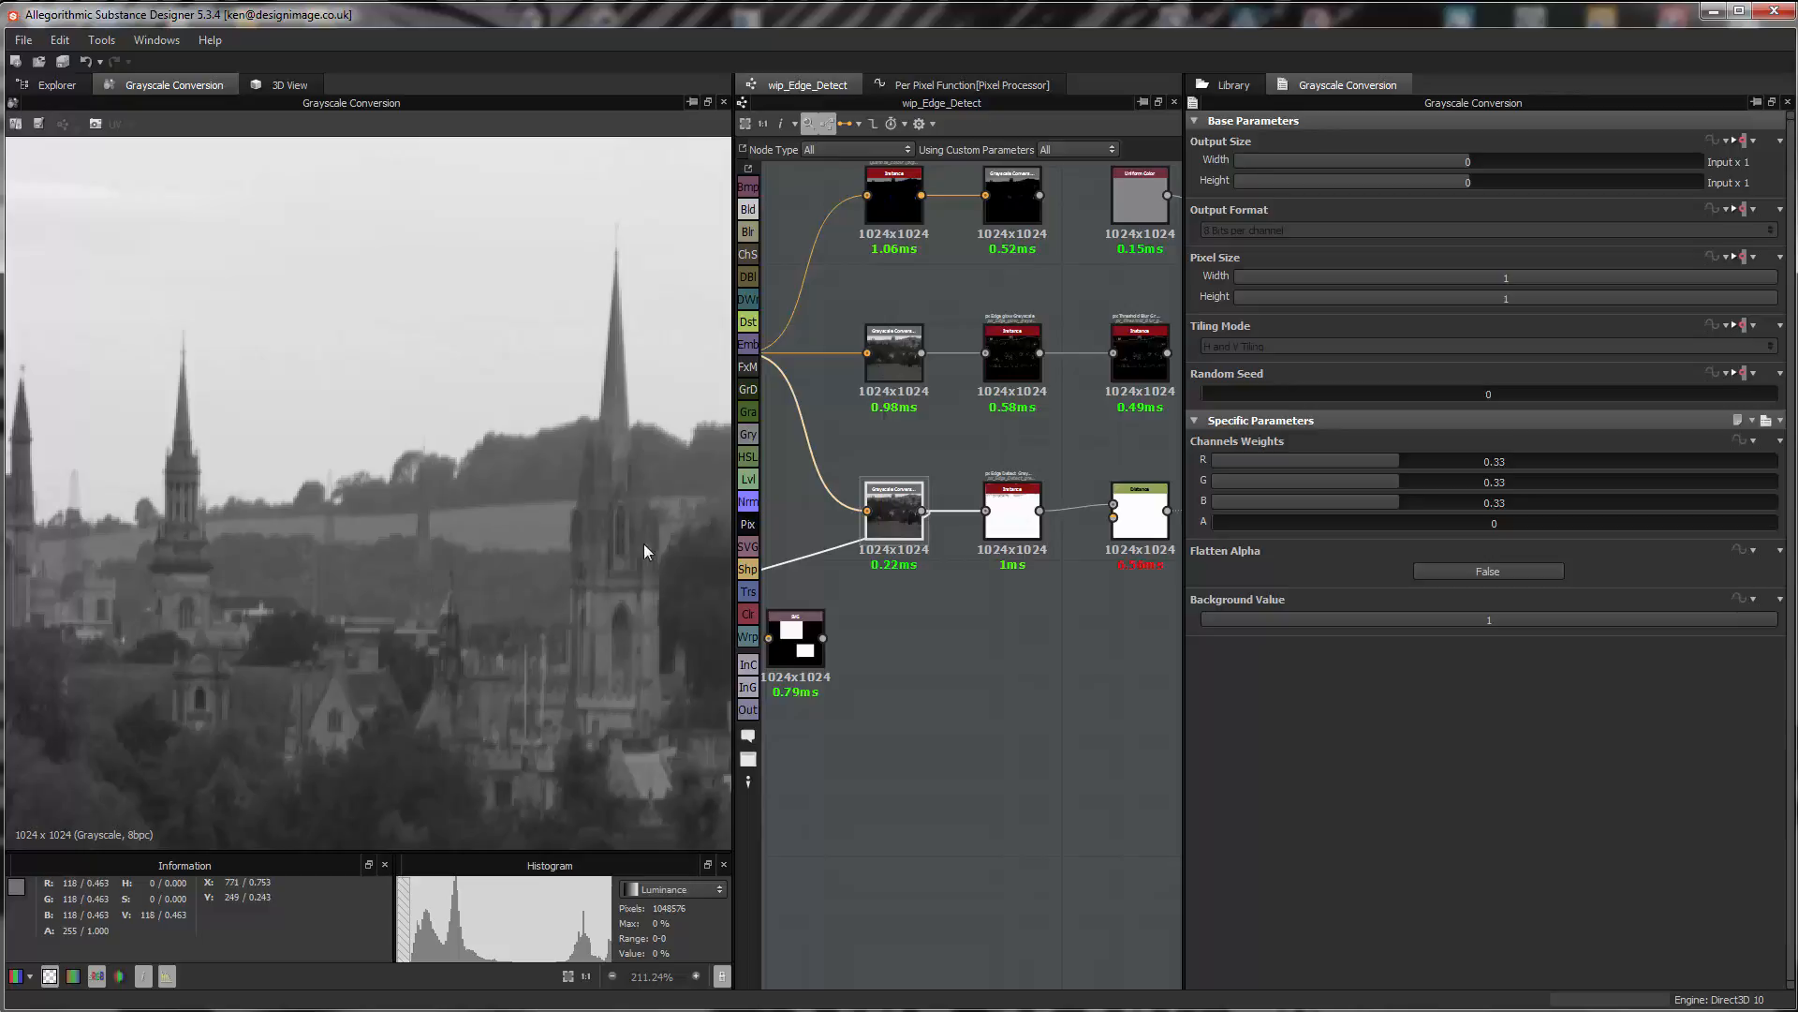
- Preview the edge detect node, set its Threshold to 0.03, compare it with its grayscale source, and raise the Threshold to 0.17
double_click(1011, 524)
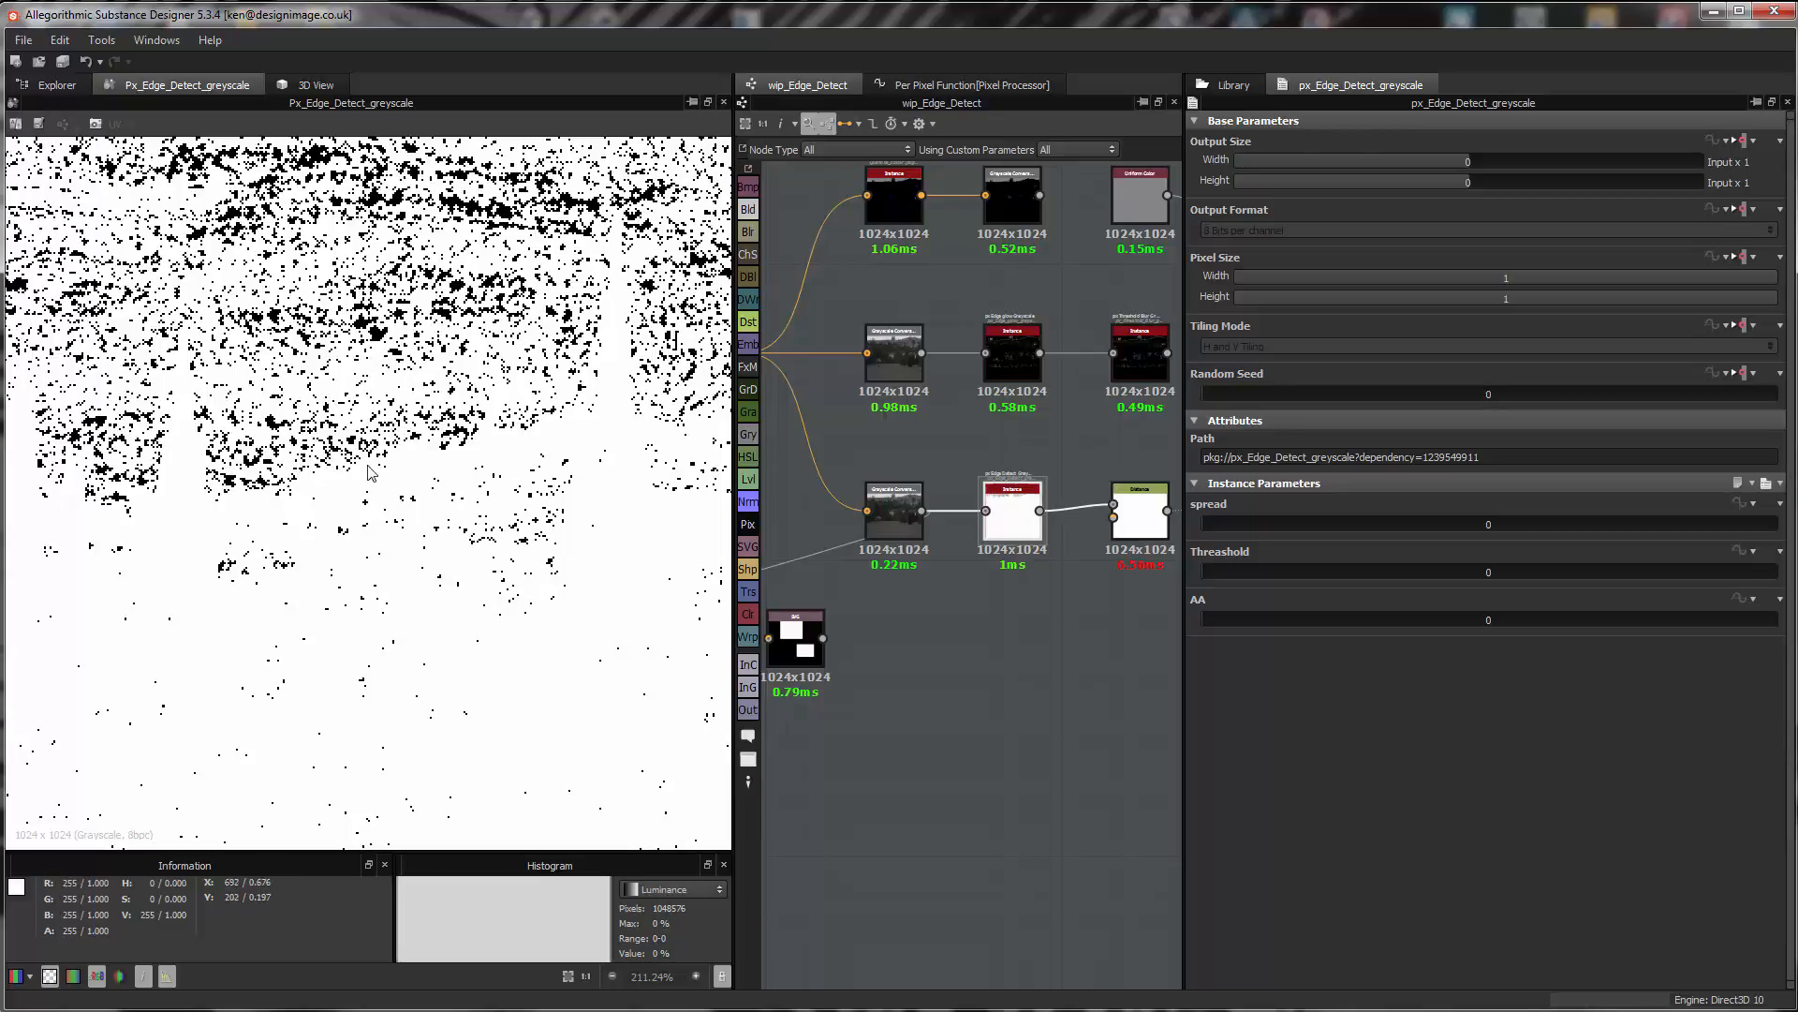
left_click_drag(1204, 571, 1222, 573)
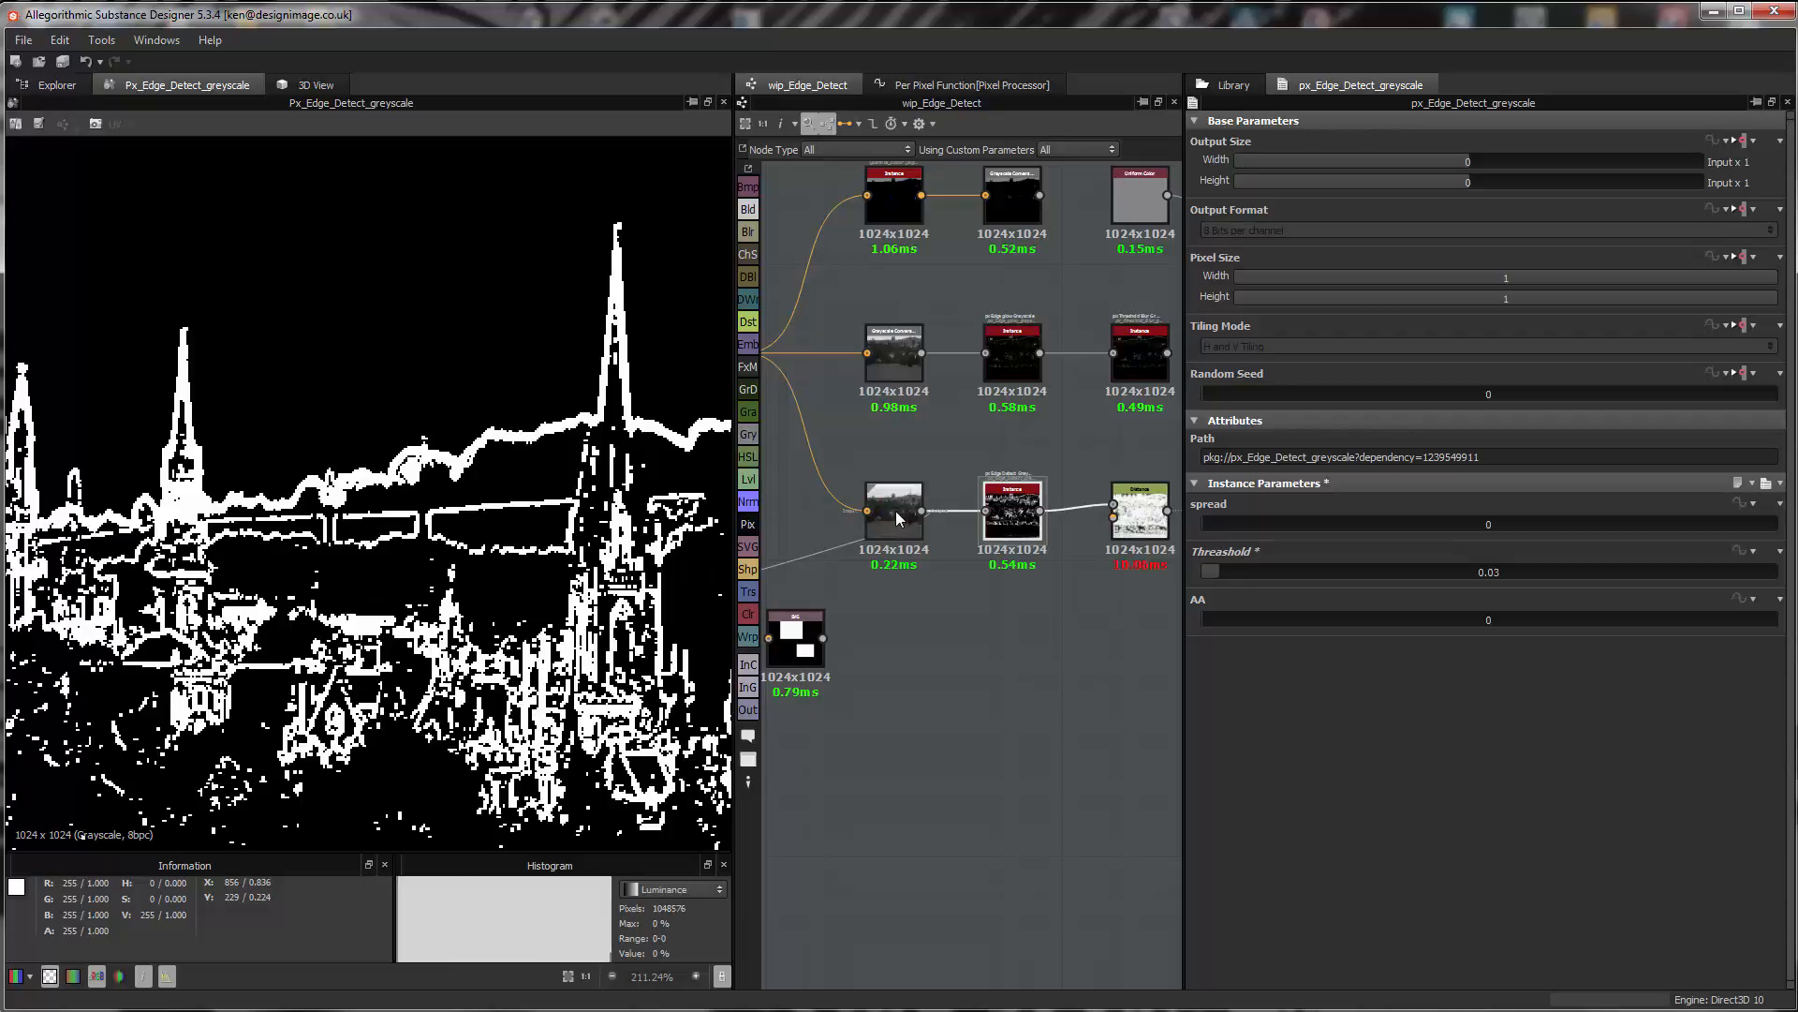
double_click(898, 510)
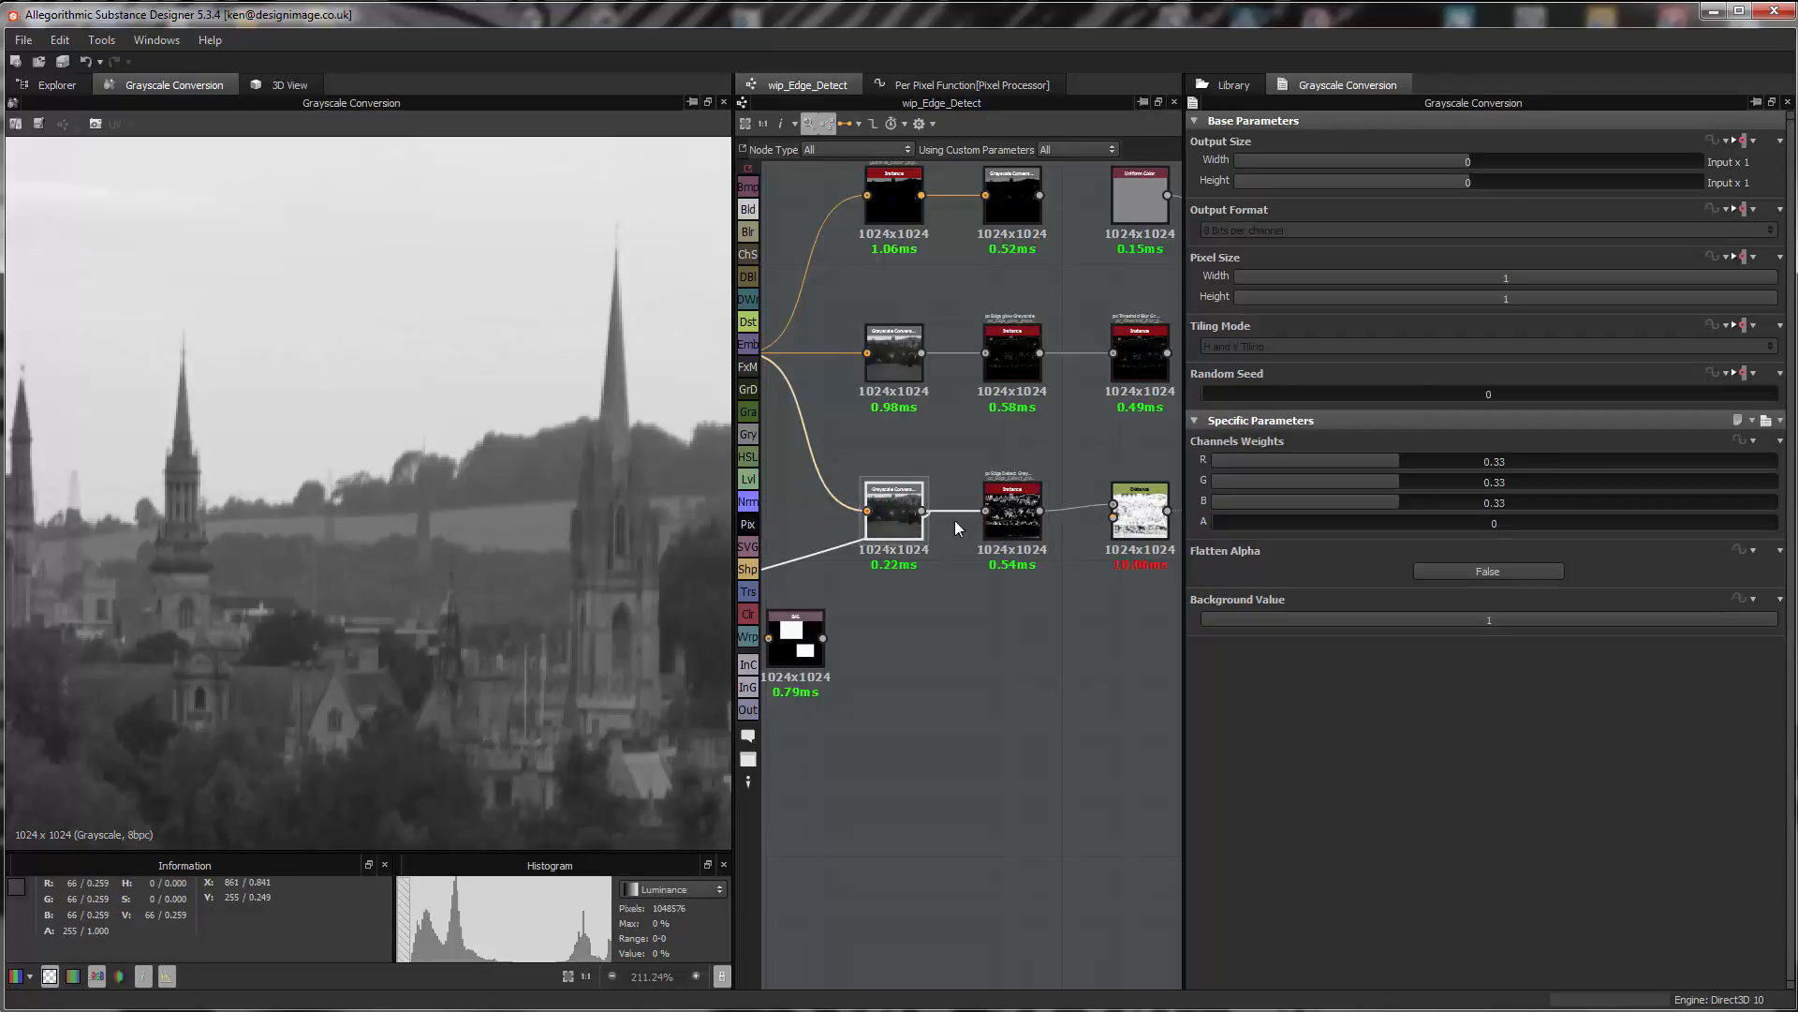
double_click(1019, 514)
left_click_drag(1219, 570, 1300, 576)
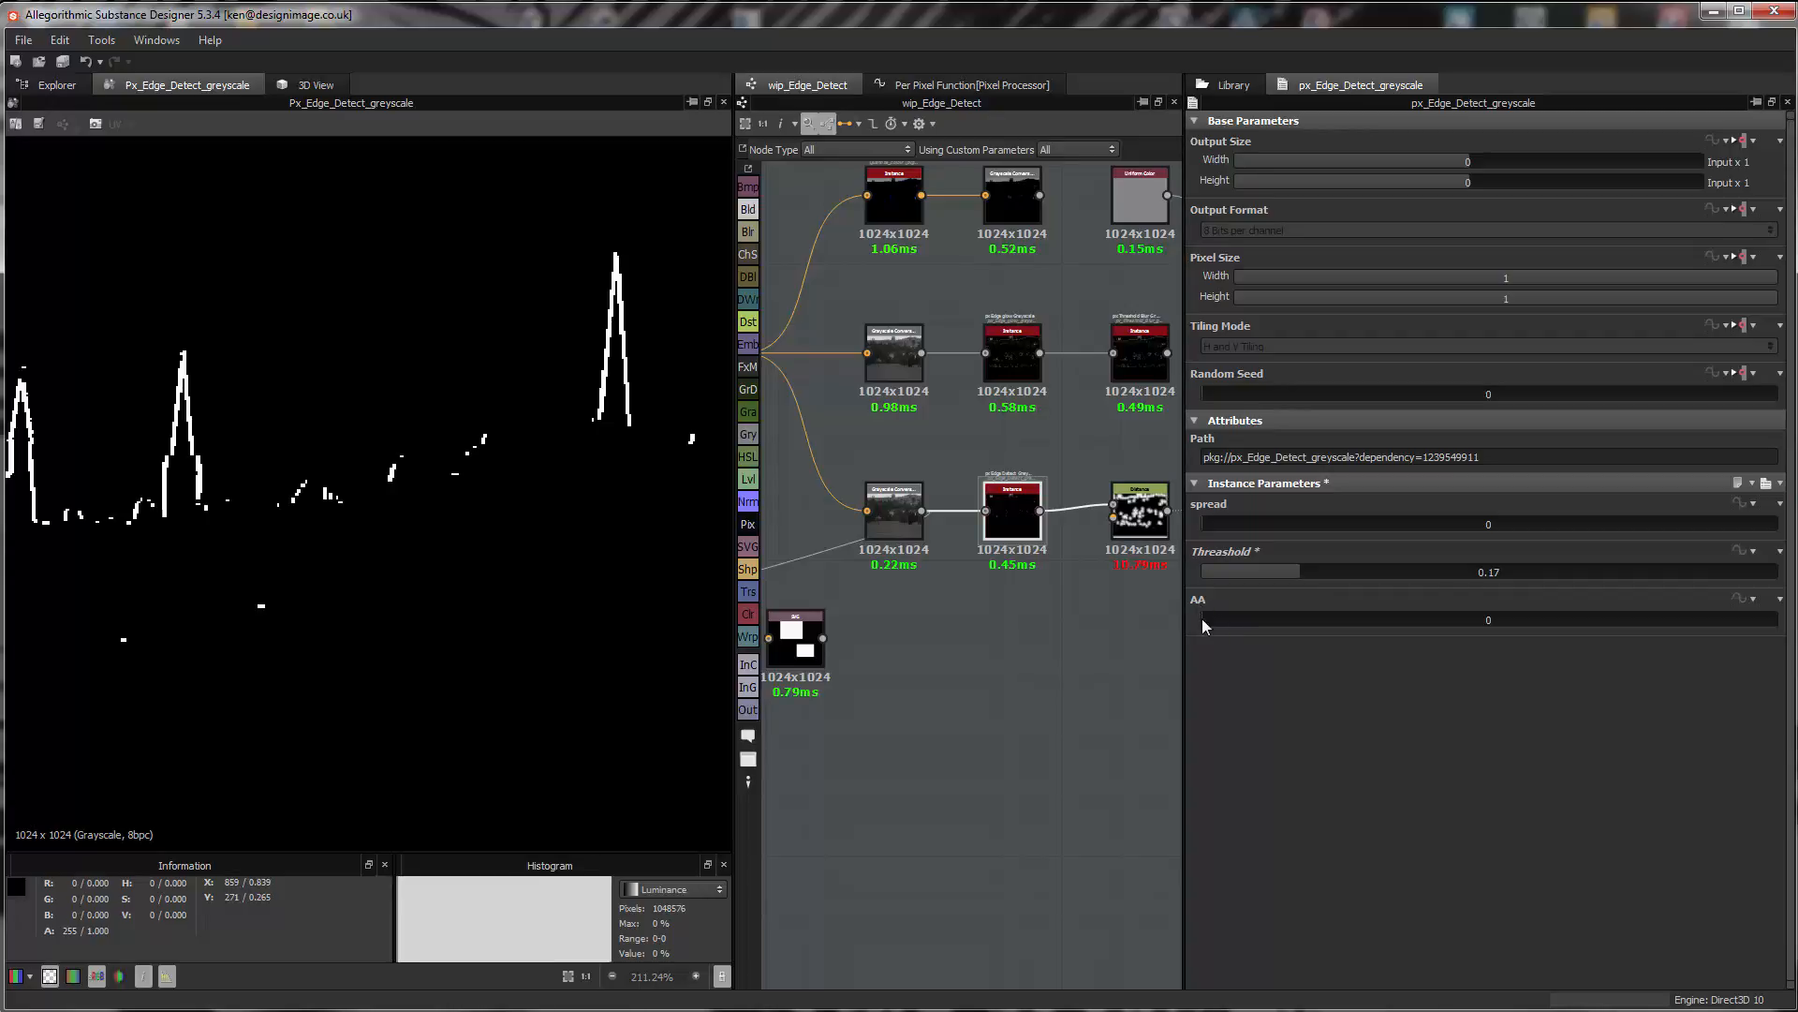
- Increase the edge detect node's AA from a slight amount to 0.85 while watching the spire edges
left_click_drag(1207, 622, 1227, 622)
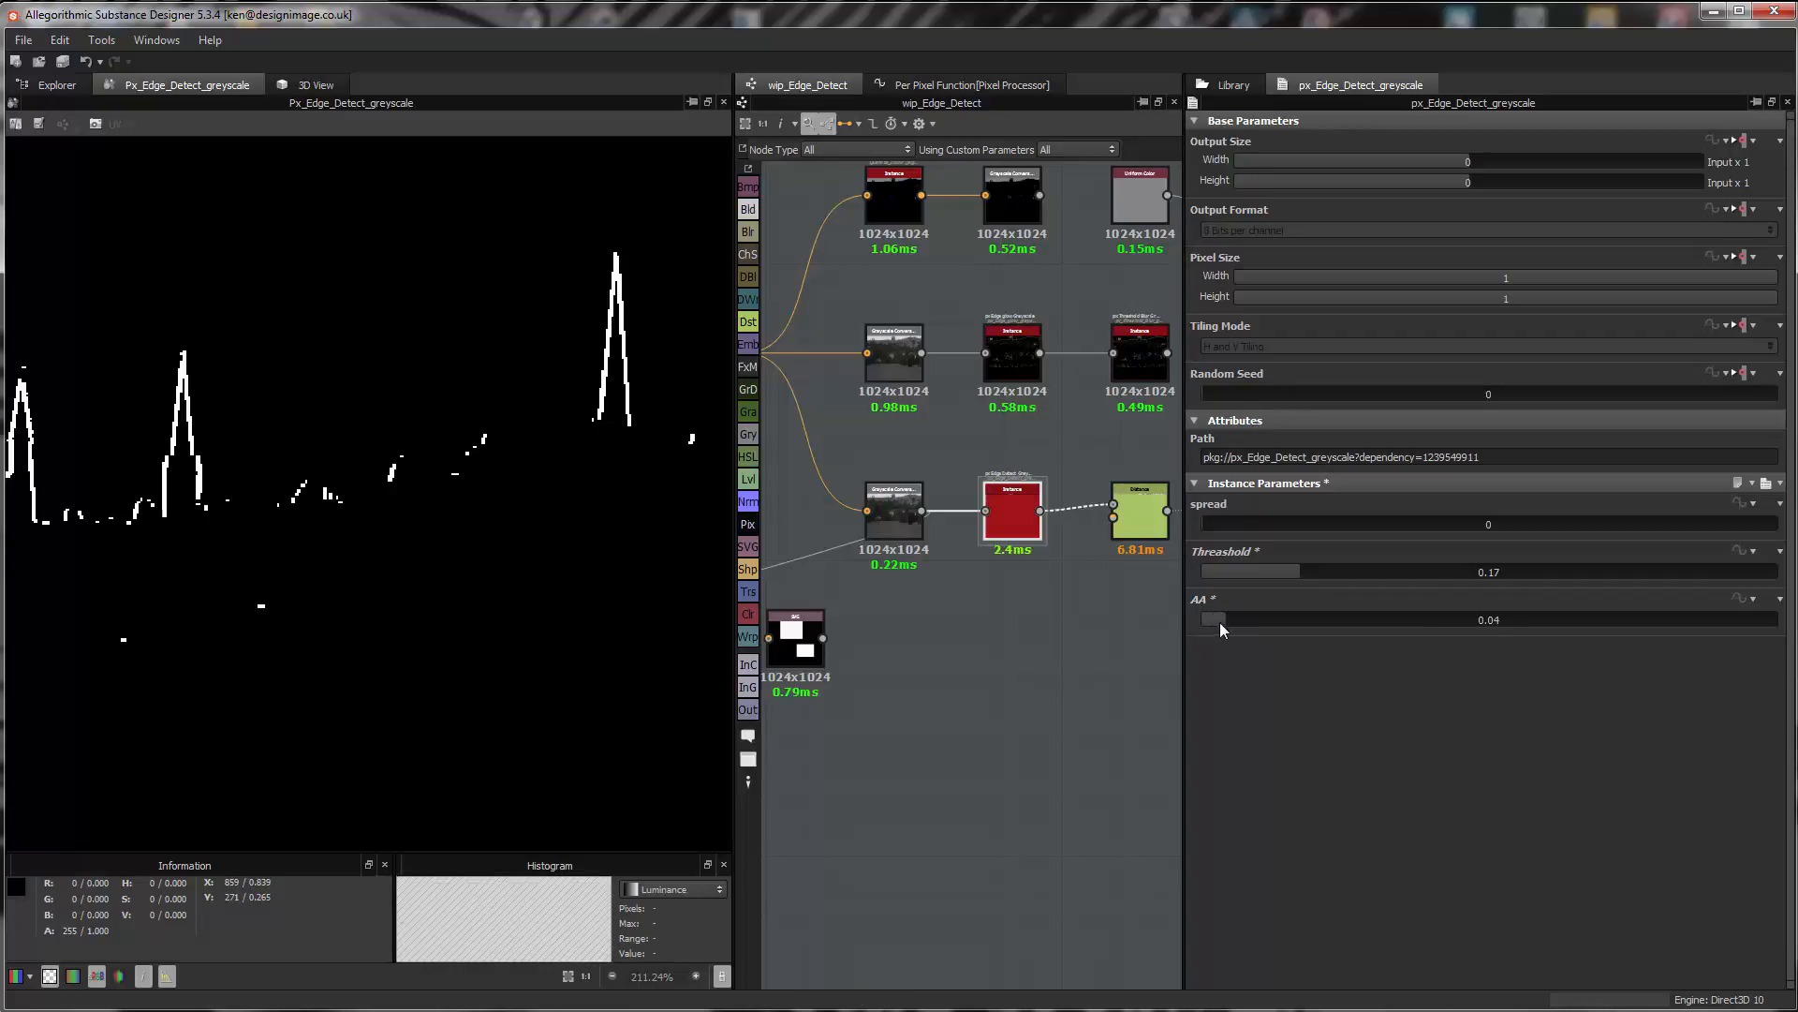
scroll(611, 351, "up", 5)
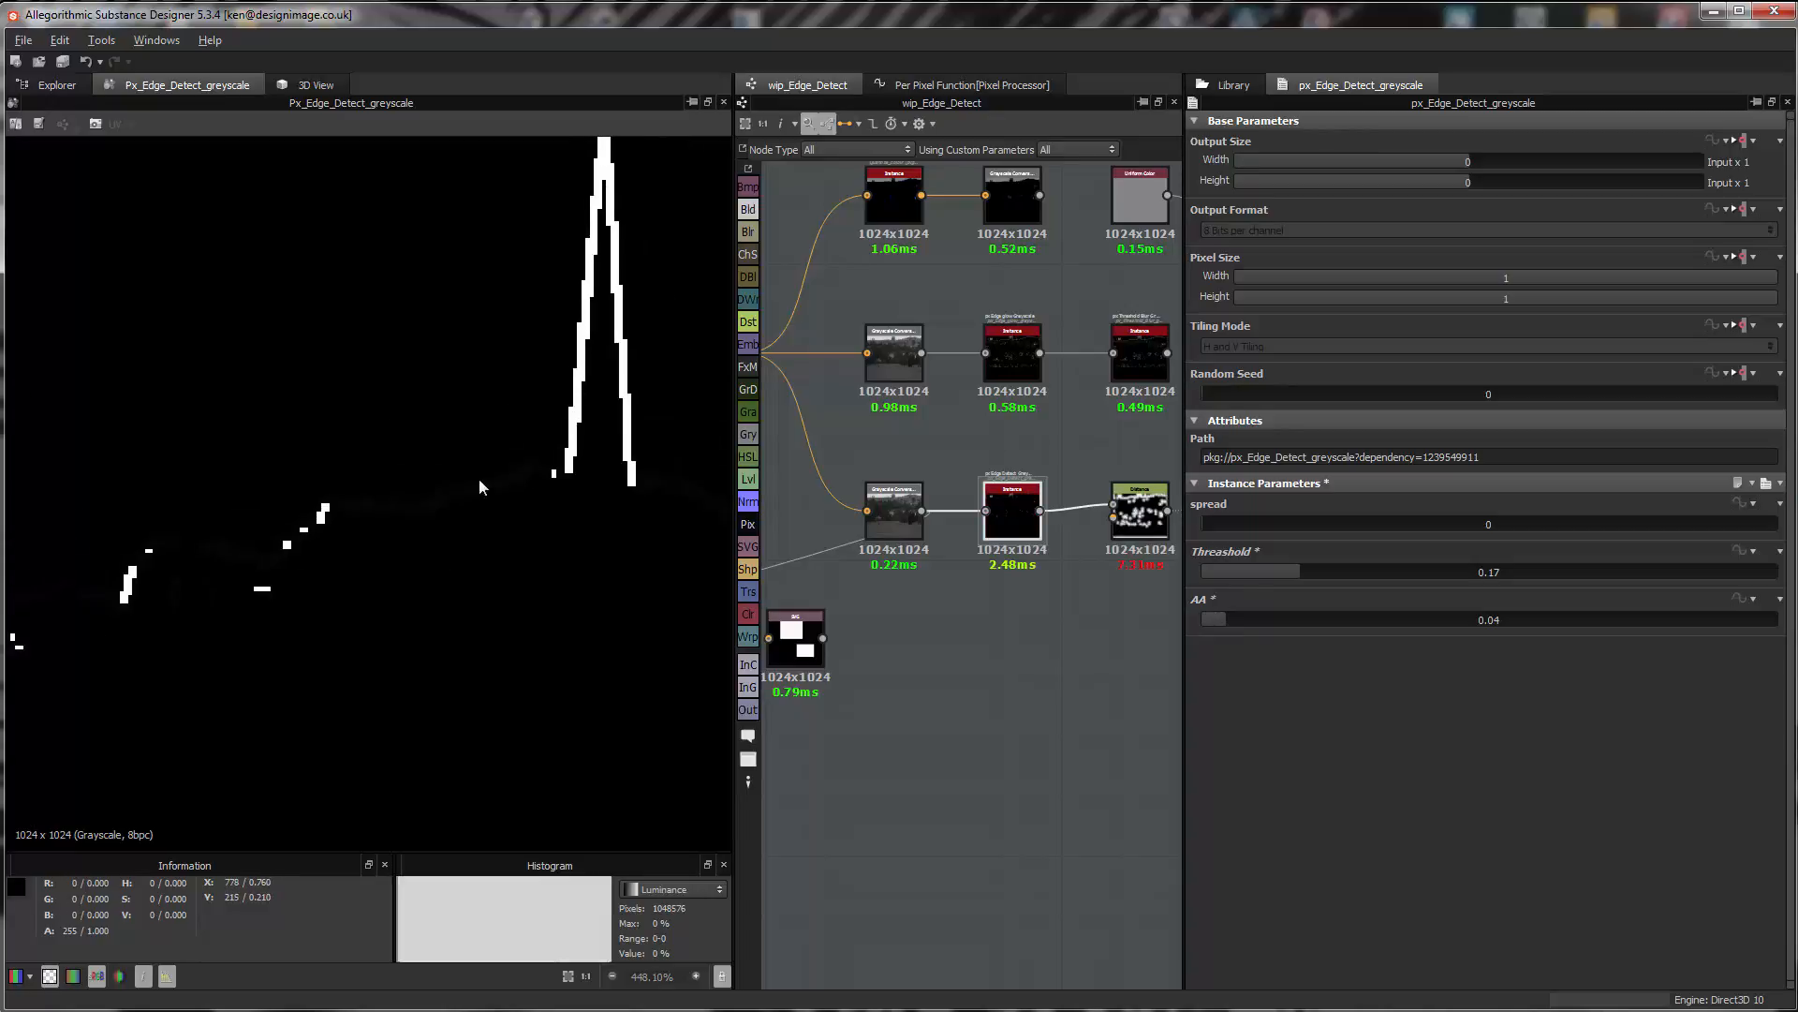
middle_click_drag(494, 534, 482, 671)
left_click_drag(1225, 620, 1319, 623)
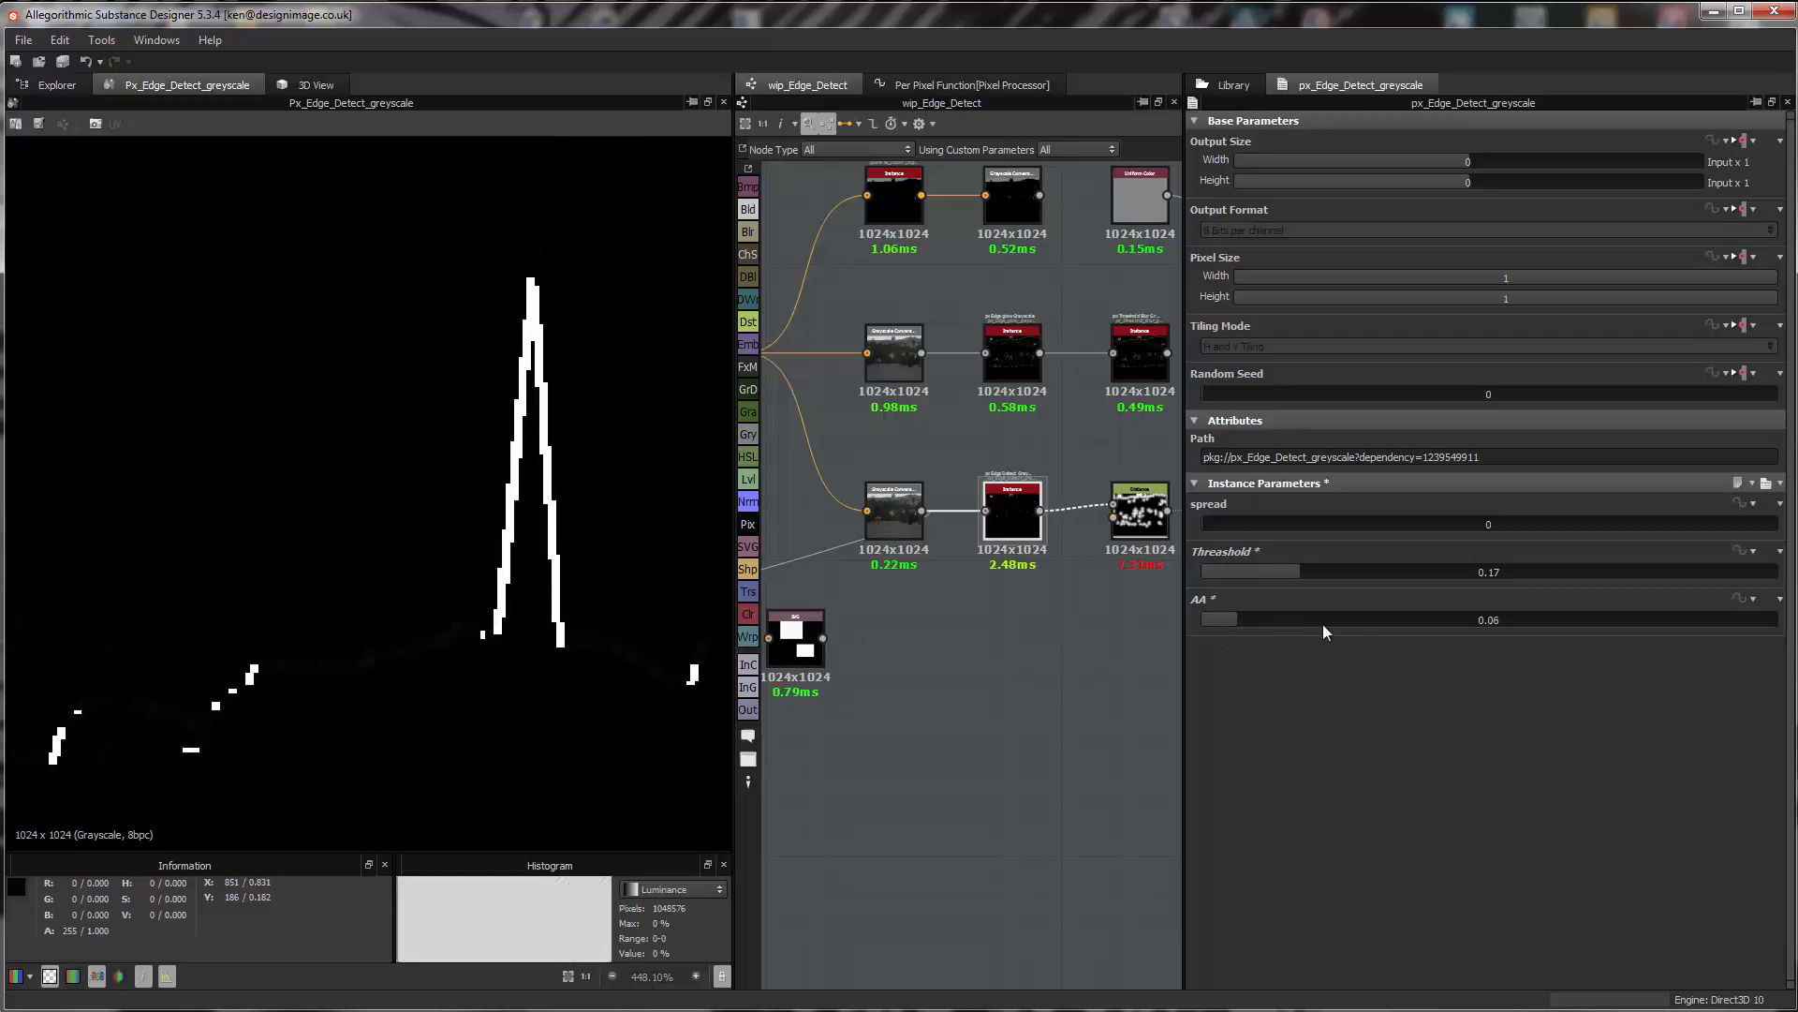
left_click(1689, 620)
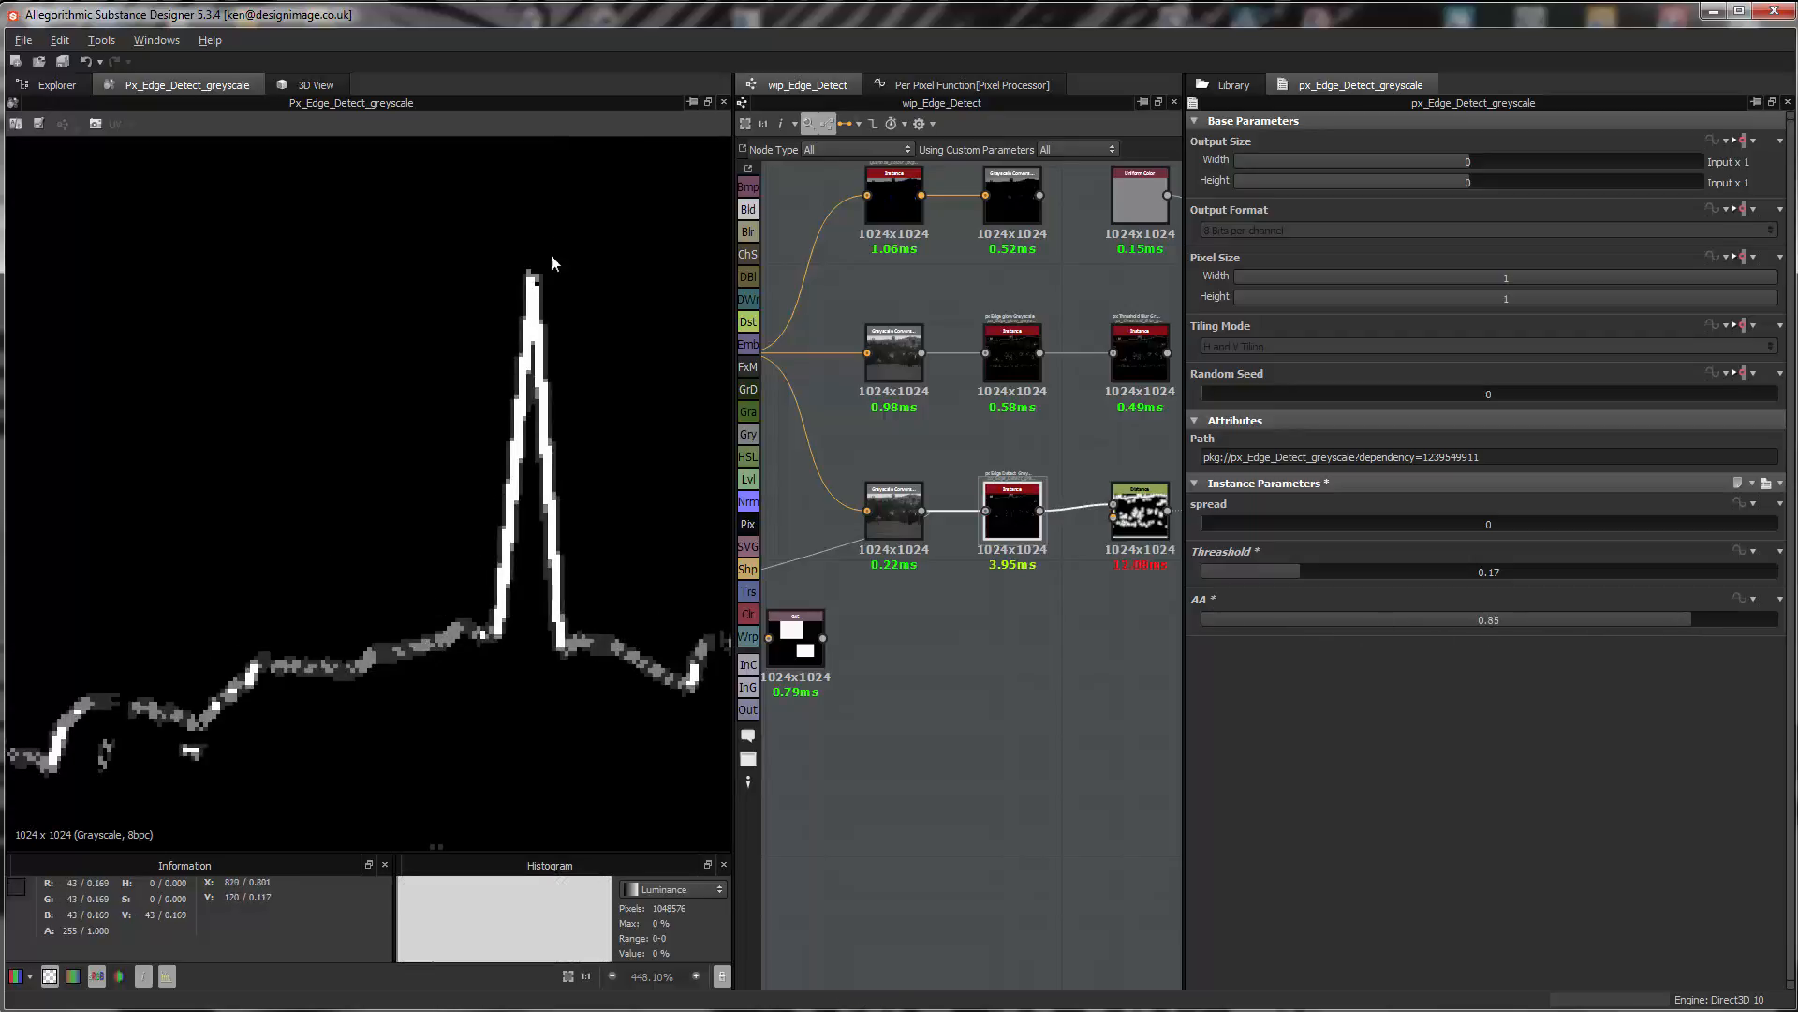
- Examine the smoothed edges of the spire, hills and skyline in the preview at close and wide range
scroll(521, 327, "up", 2)
middle_click_drag(546, 356, 475, 340)
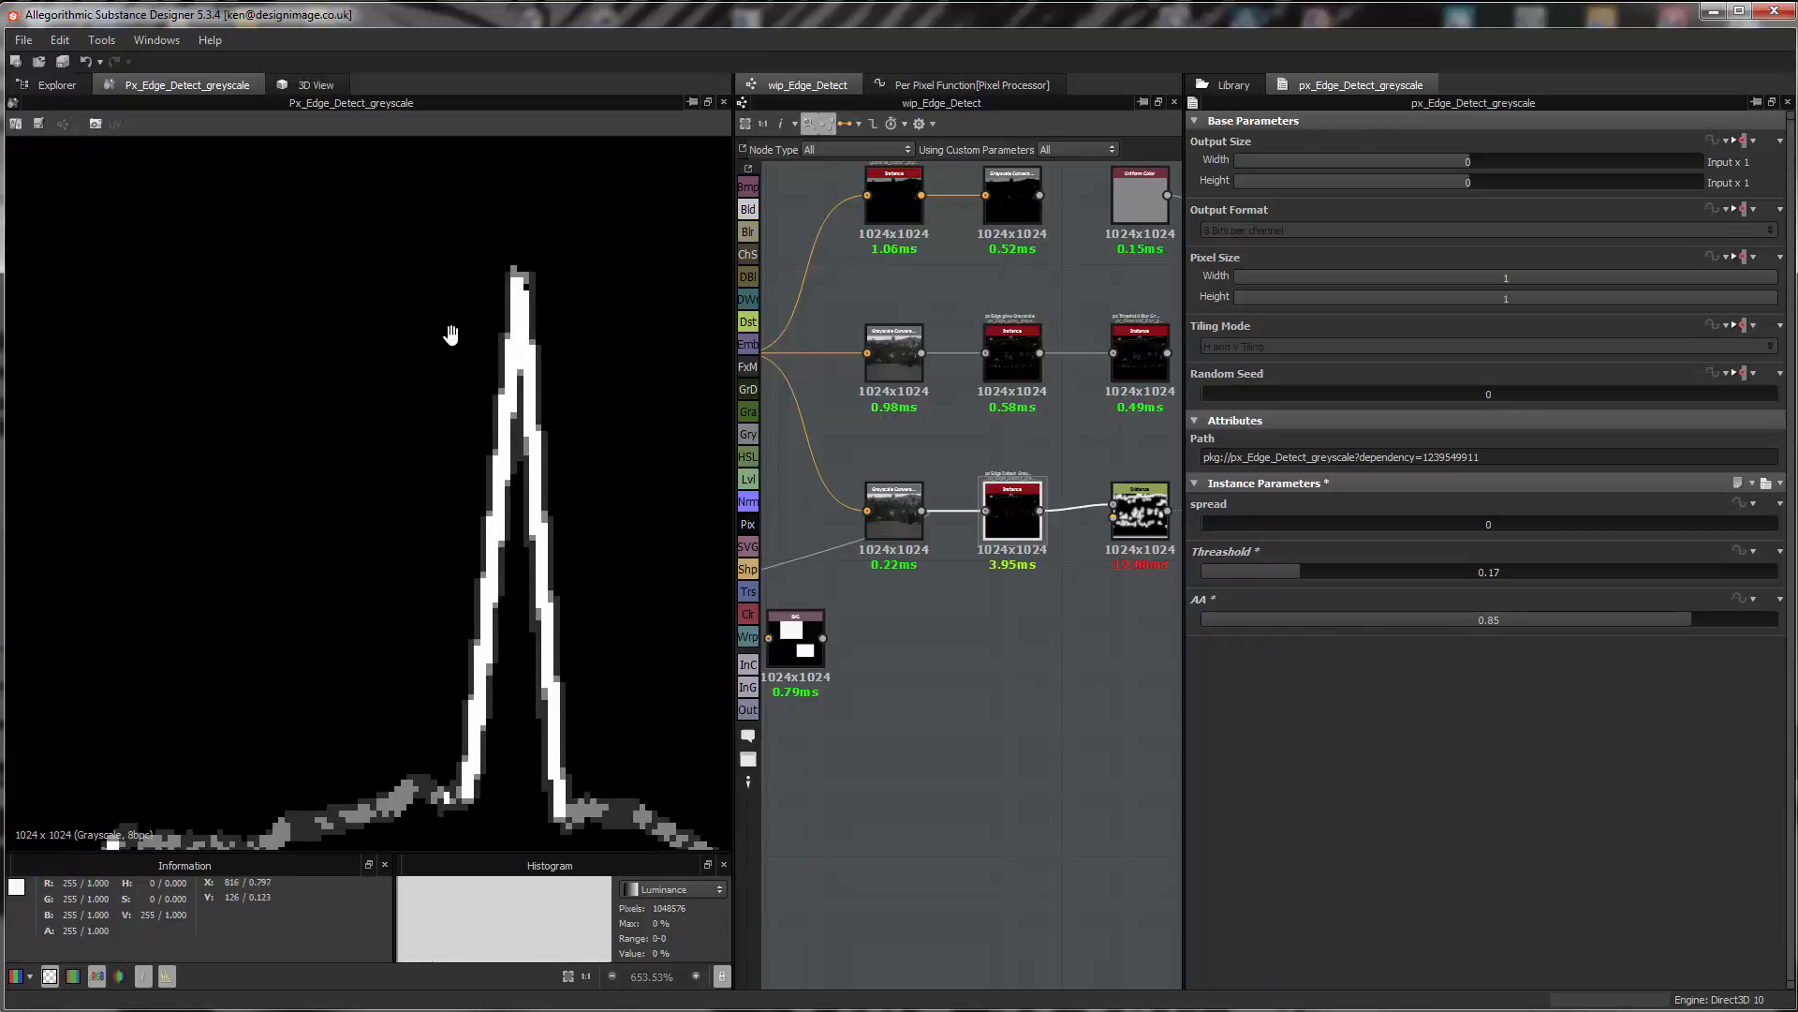
scroll(510, 529, "down", 7)
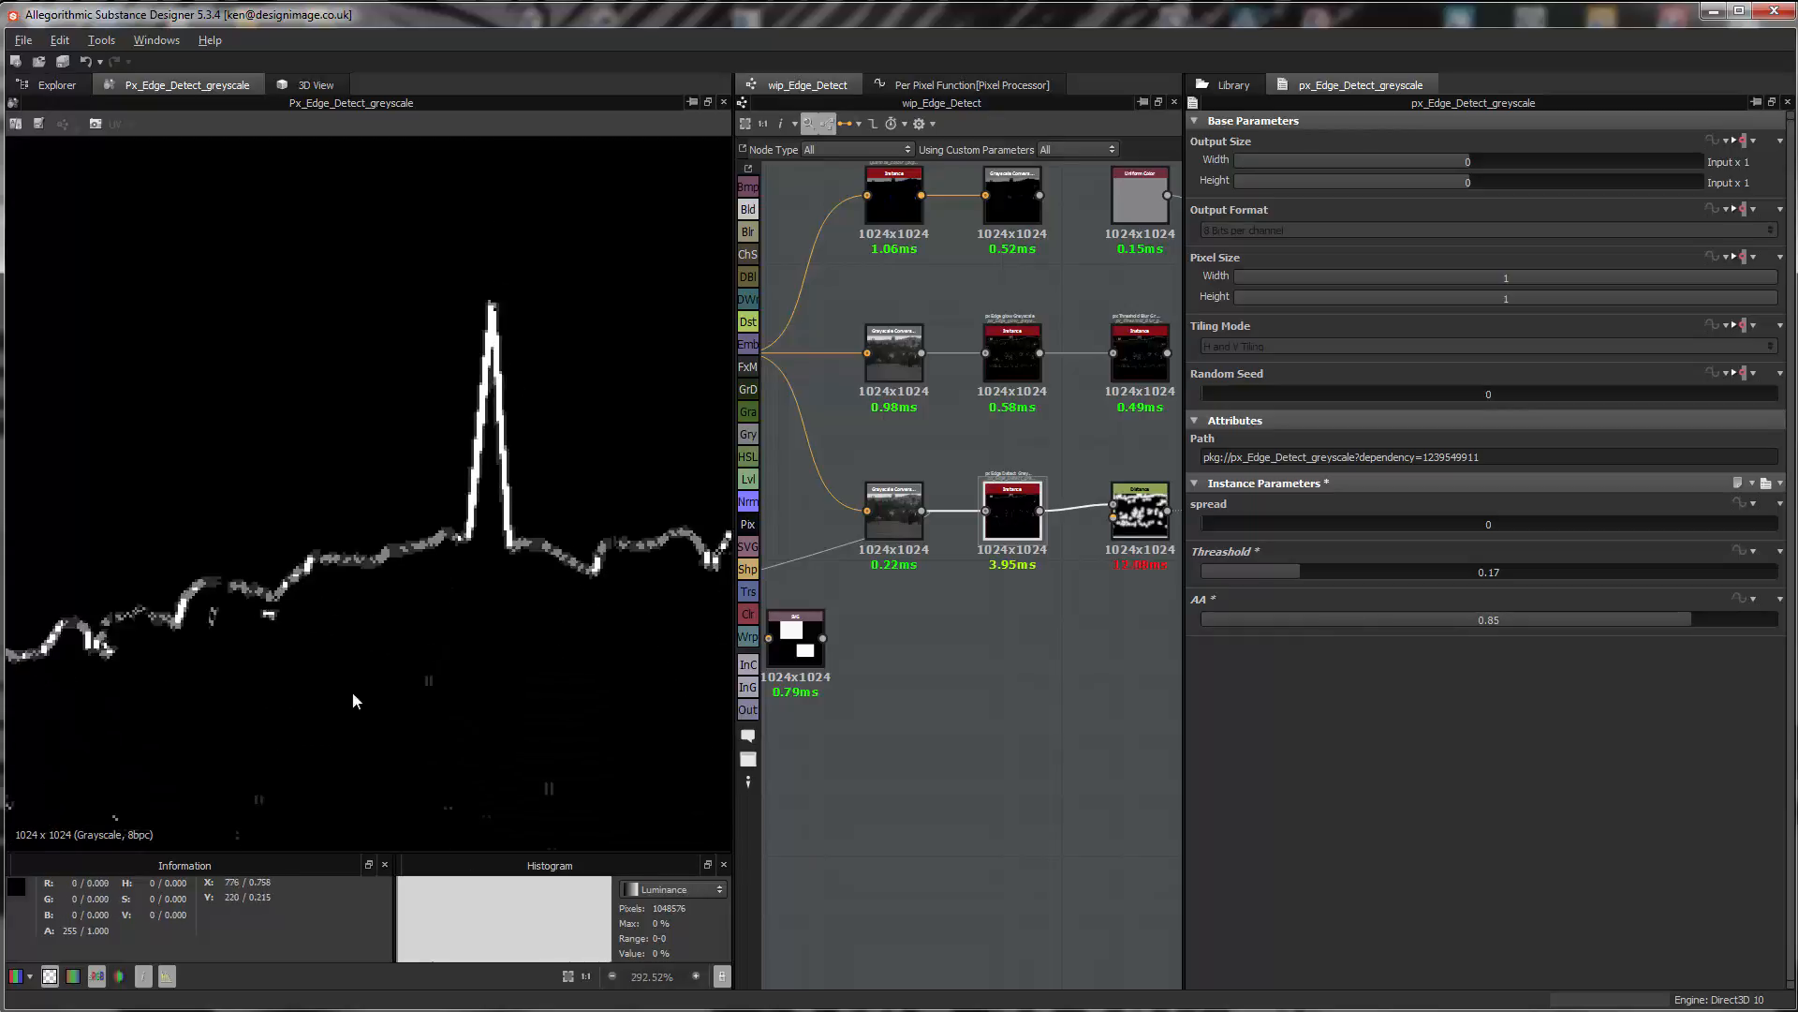
scroll(414, 527, "up", 4)
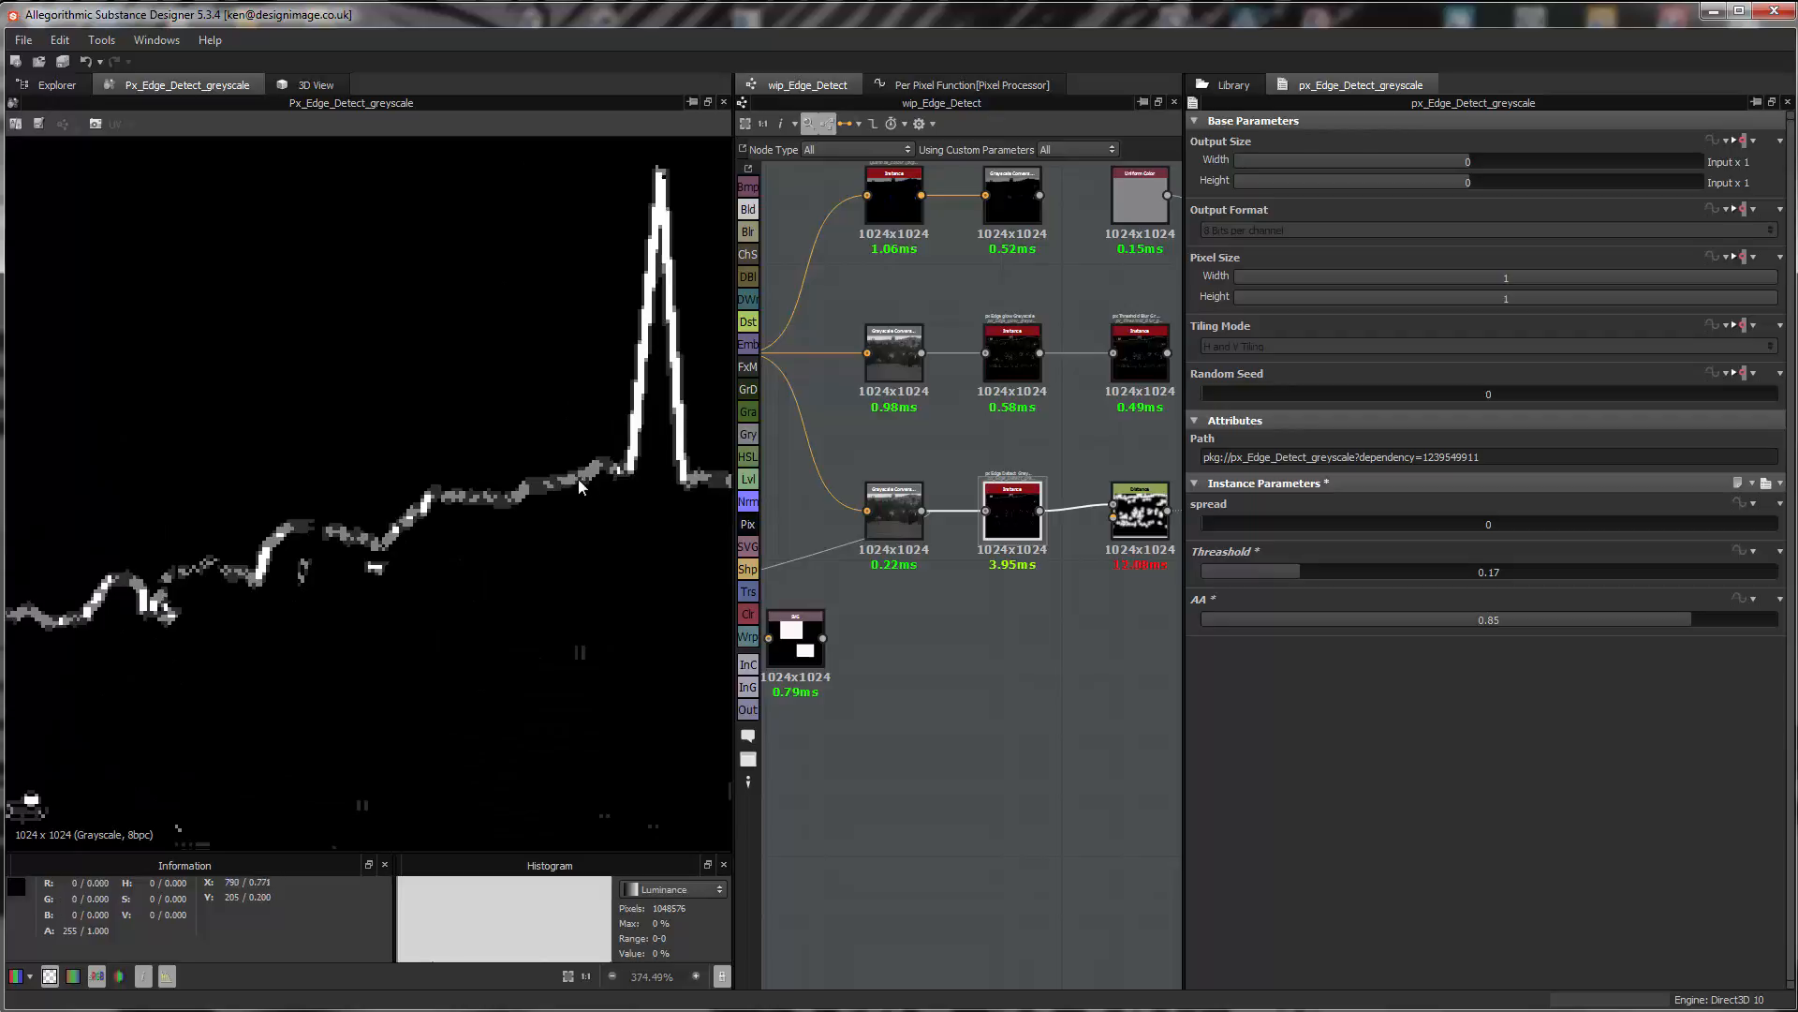
middle_click_drag(227, 560, 96, 558)
scroll(506, 412, "down", 7)
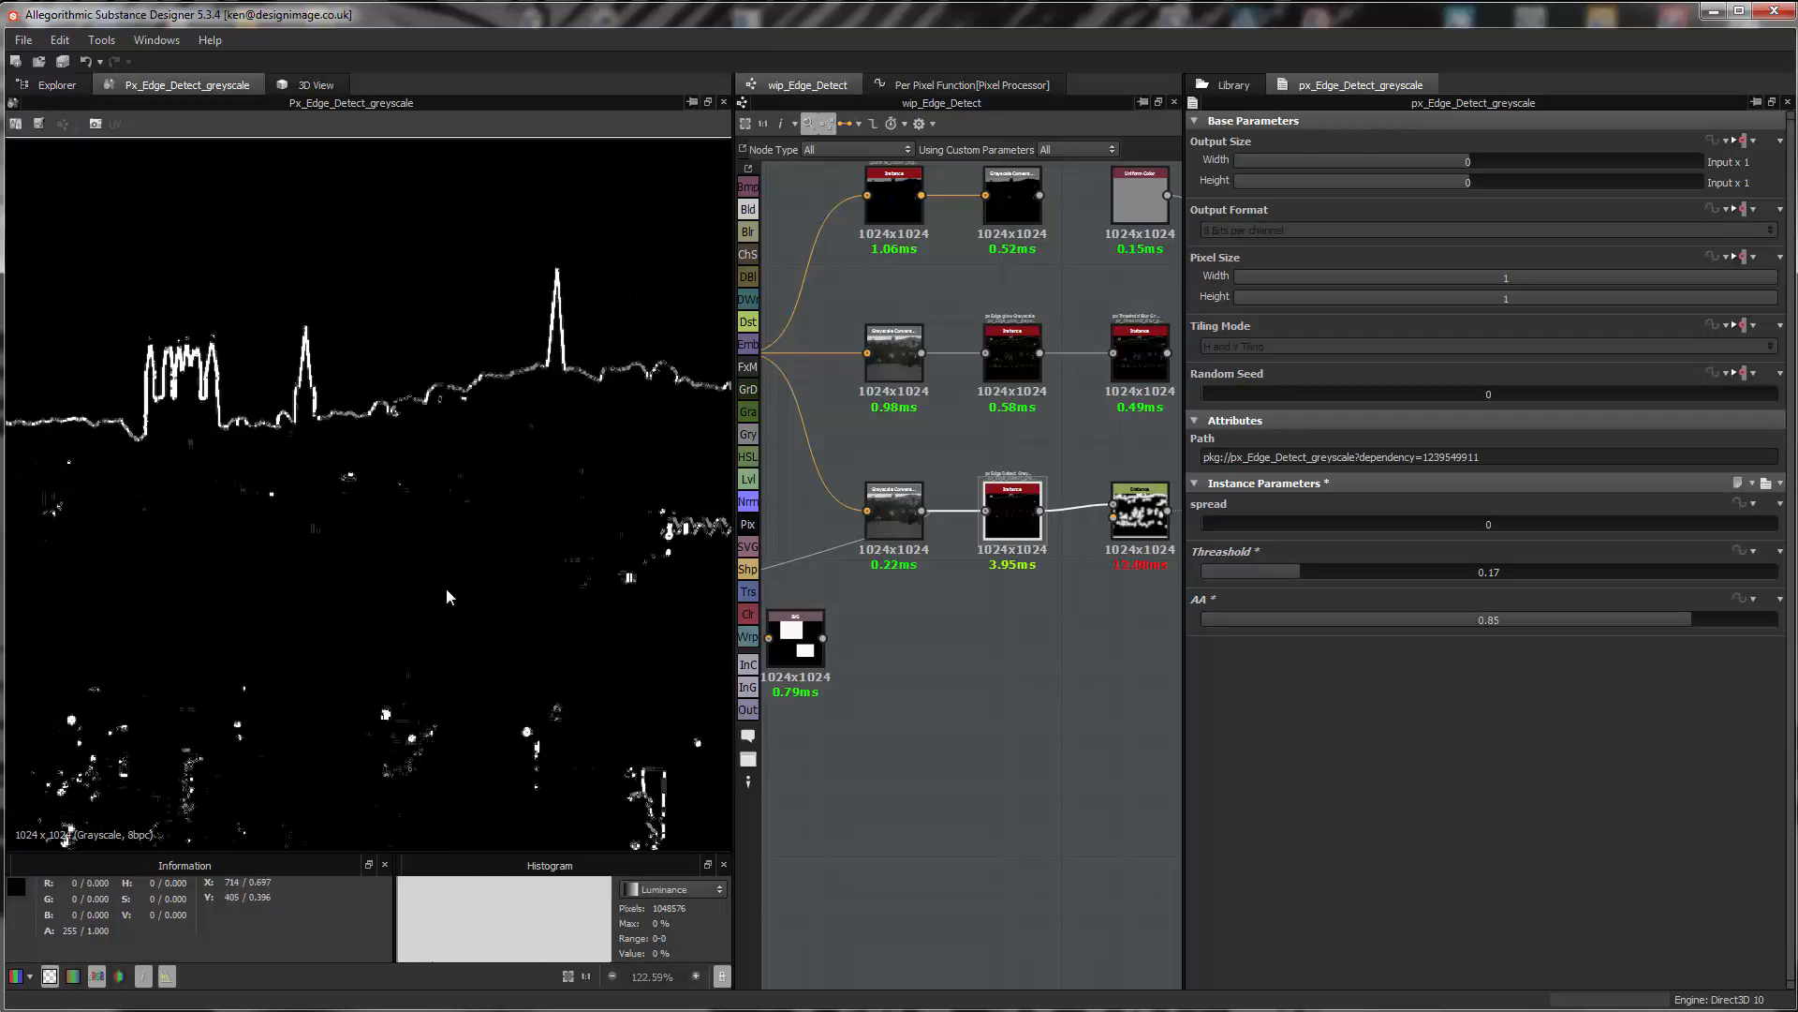
middle_click_drag(447, 590, 440, 517)
- Set the edge detect node's AA back to 0 and its Threshold to 0.1
middle_click_drag(877, 640, 819, 638)
left_click(953, 673)
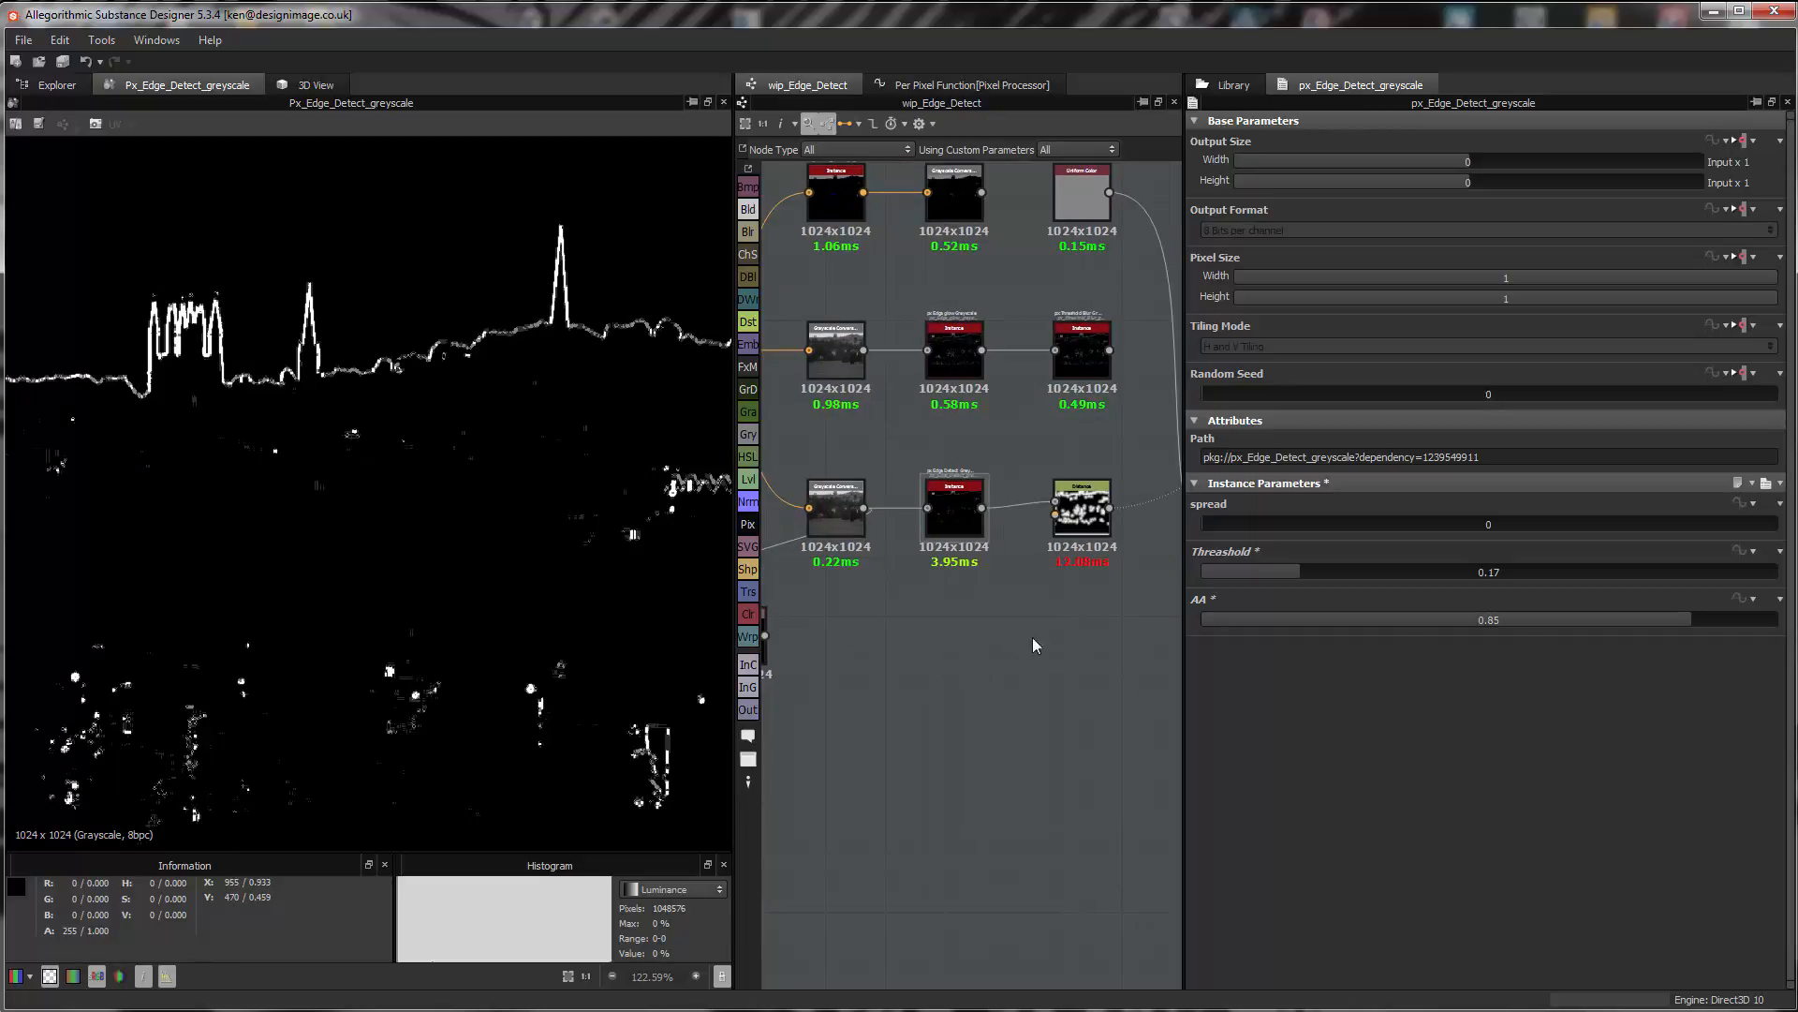
left_click_drag(1266, 570, 1178, 577)
left_click_drag(1255, 623, 1262, 570)
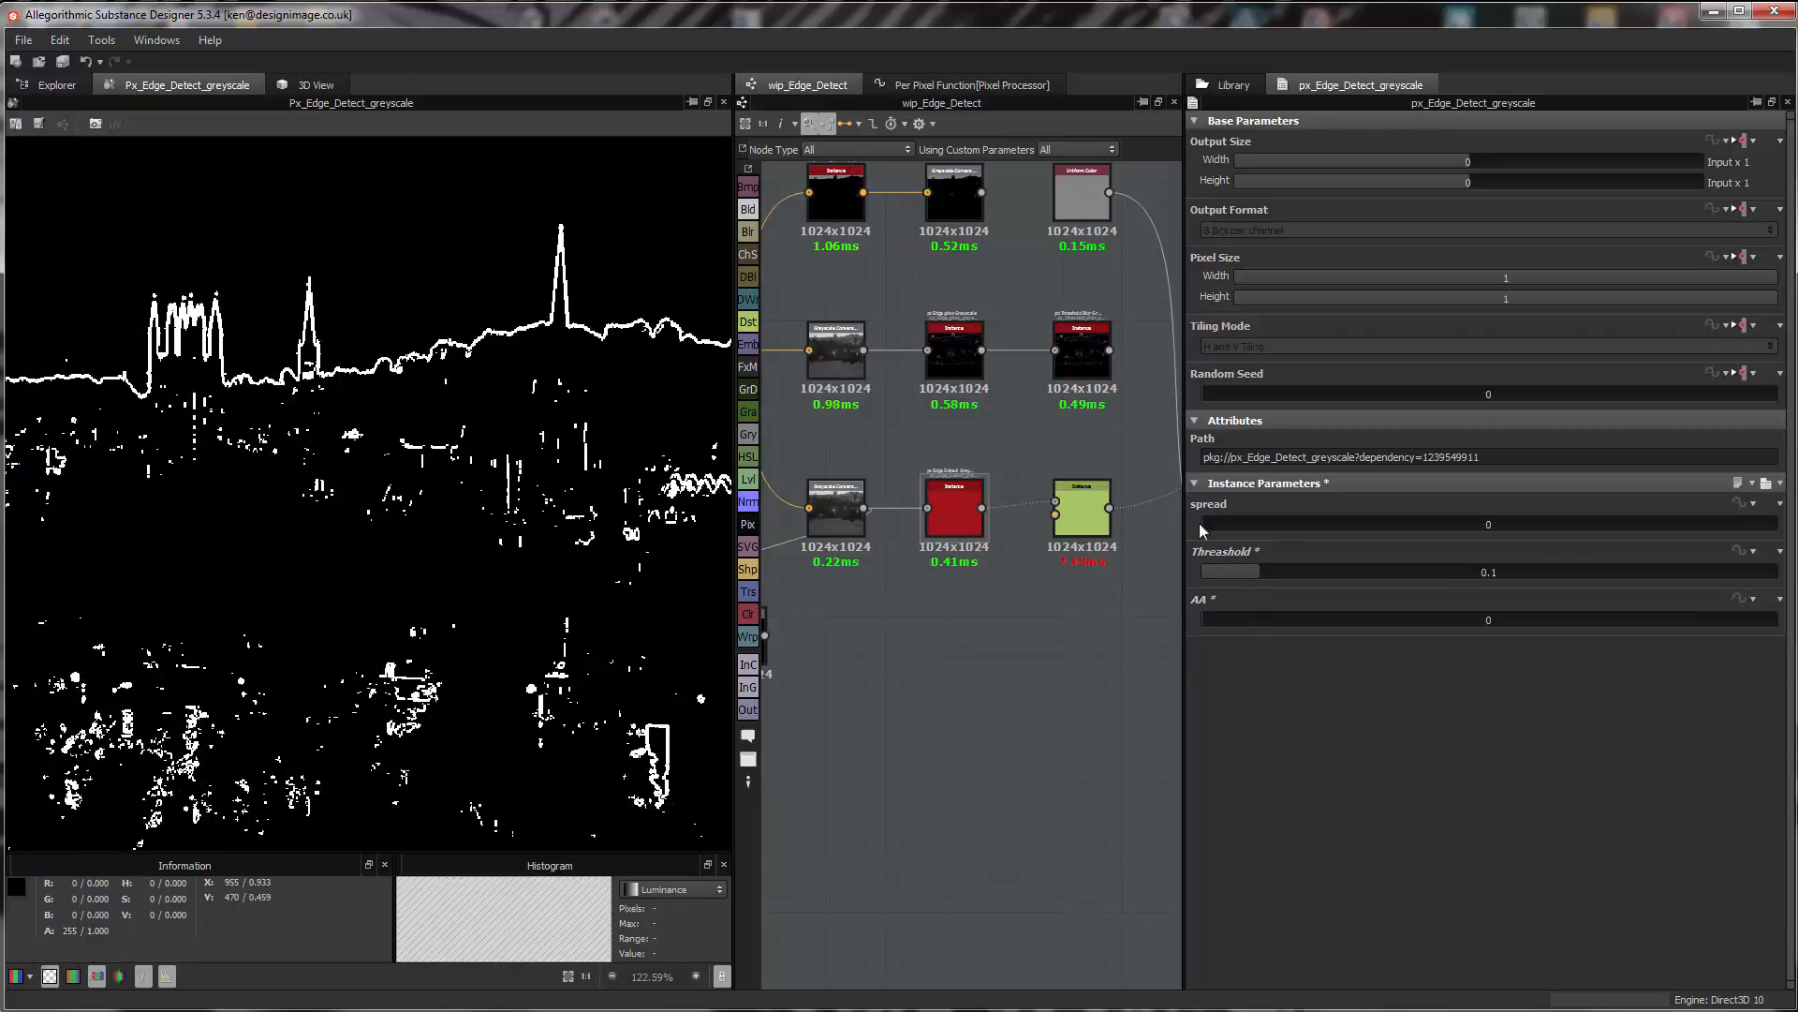
- Pack the nine nodes of the three rows tightly together into a compact three-by-three grid
middle_click_drag(1033, 408, 1025, 531)
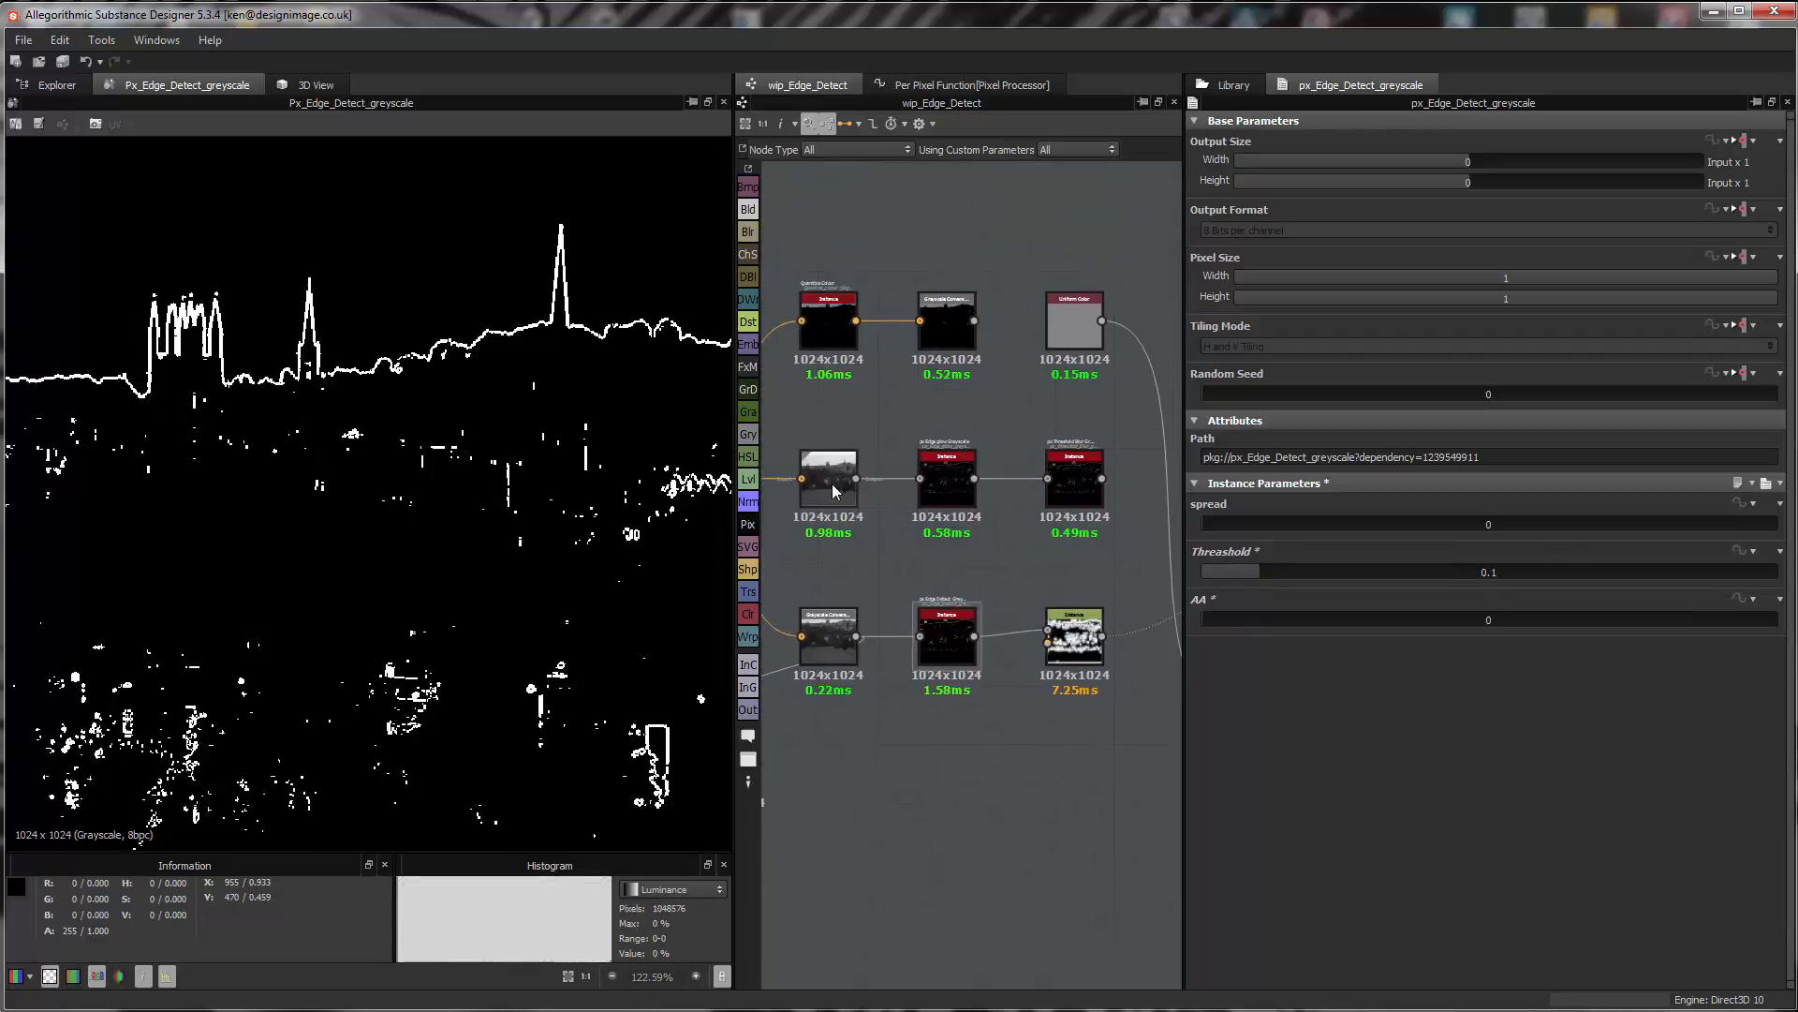
left_click_drag(869, 486, 886, 484)
left_click_drag(833, 328, 891, 426)
left_click_drag(933, 359, 933, 458)
left_click_drag(1037, 377, 1006, 429)
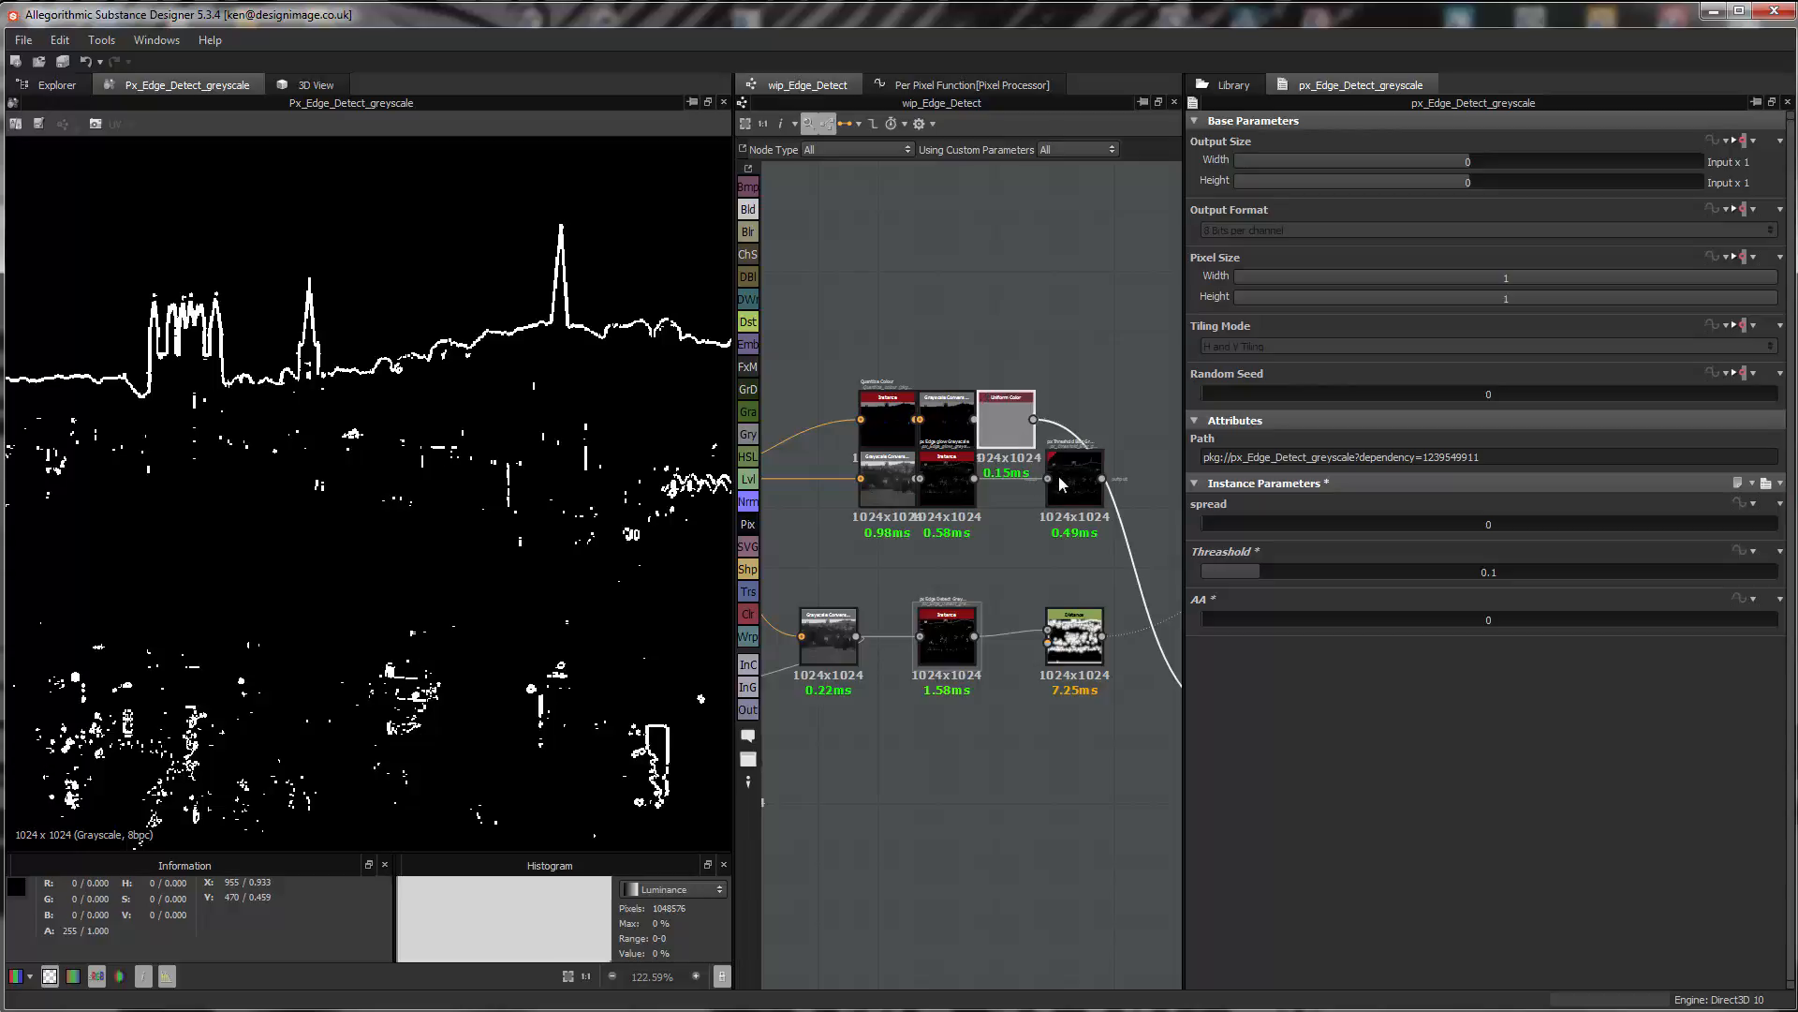
left_click_drag(1061, 485, 993, 485)
left_click_drag(1064, 629, 996, 530)
left_click_drag(948, 631, 949, 552)
left_click_drag(817, 647, 876, 548)
- Set the spread of the px_Edge_glow_greyscale node in the grid's centre to 0.25
left_click(941, 485)
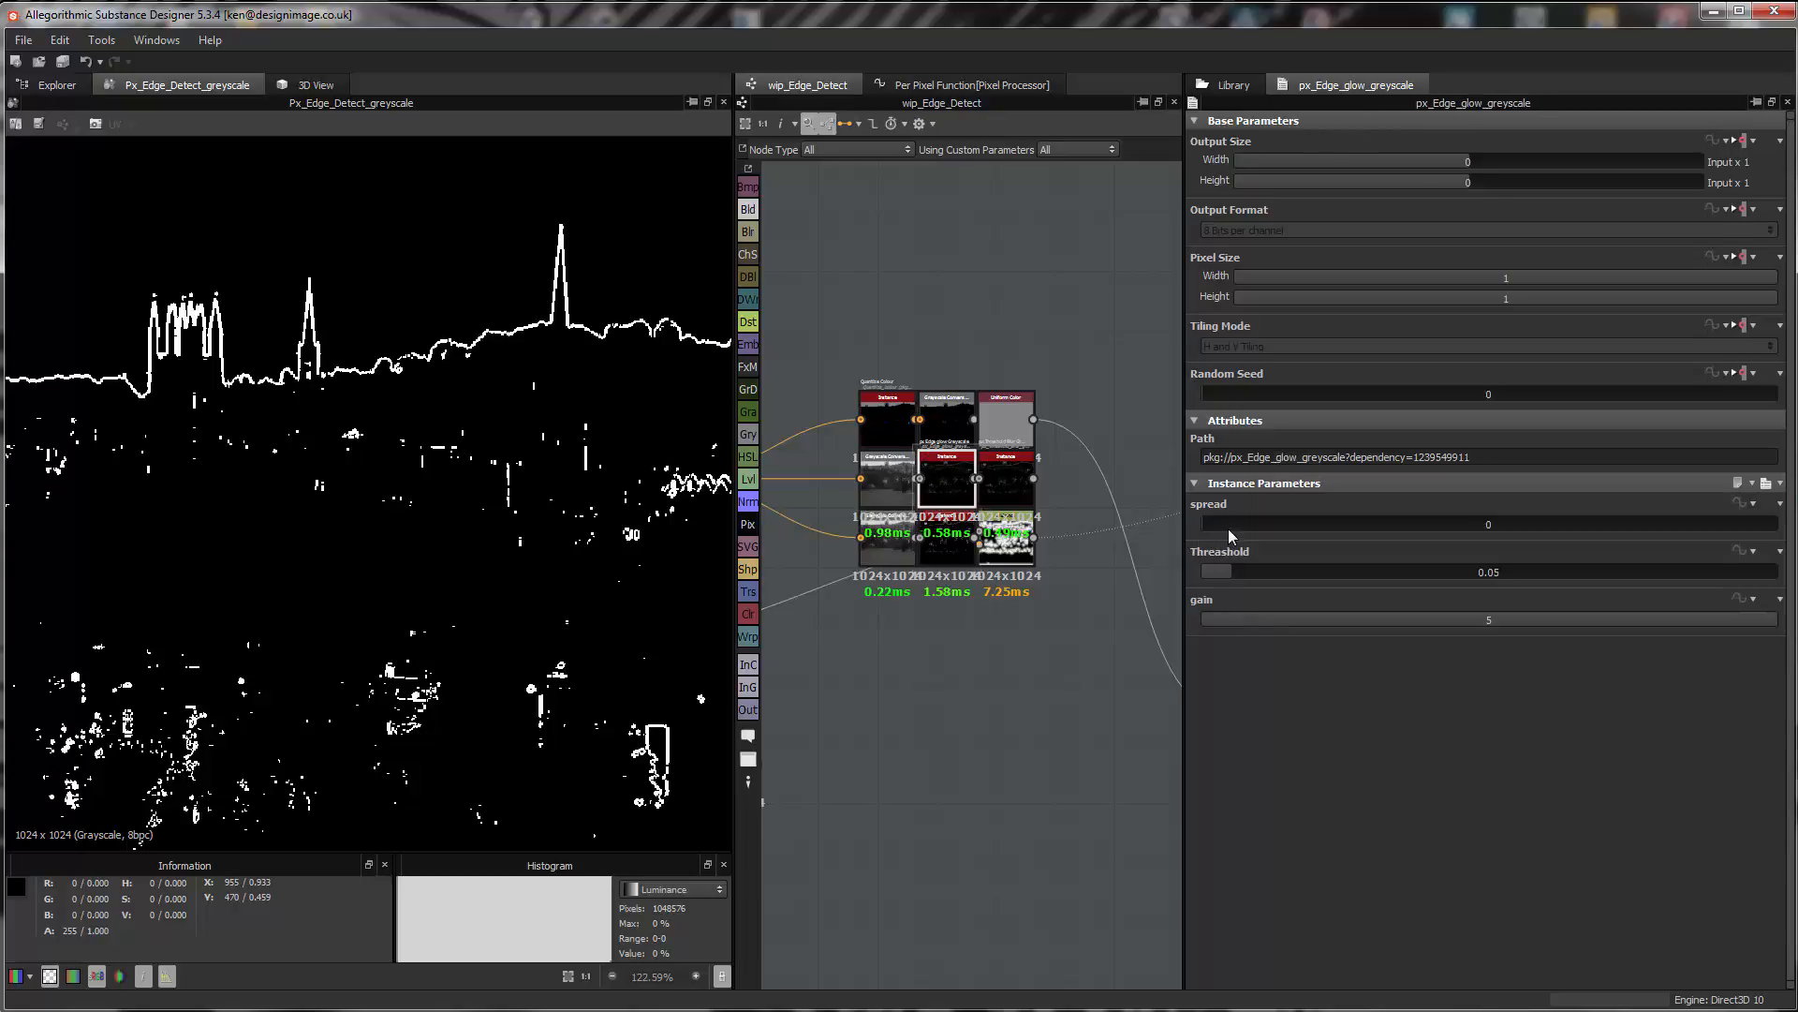
left_click_drag(1214, 525, 1346, 522)
- Pull the packed nodes apart so they form three well-separated rows around the glow node
left_click_drag(1008, 417, 1037, 338)
left_click_drag(946, 423, 955, 344)
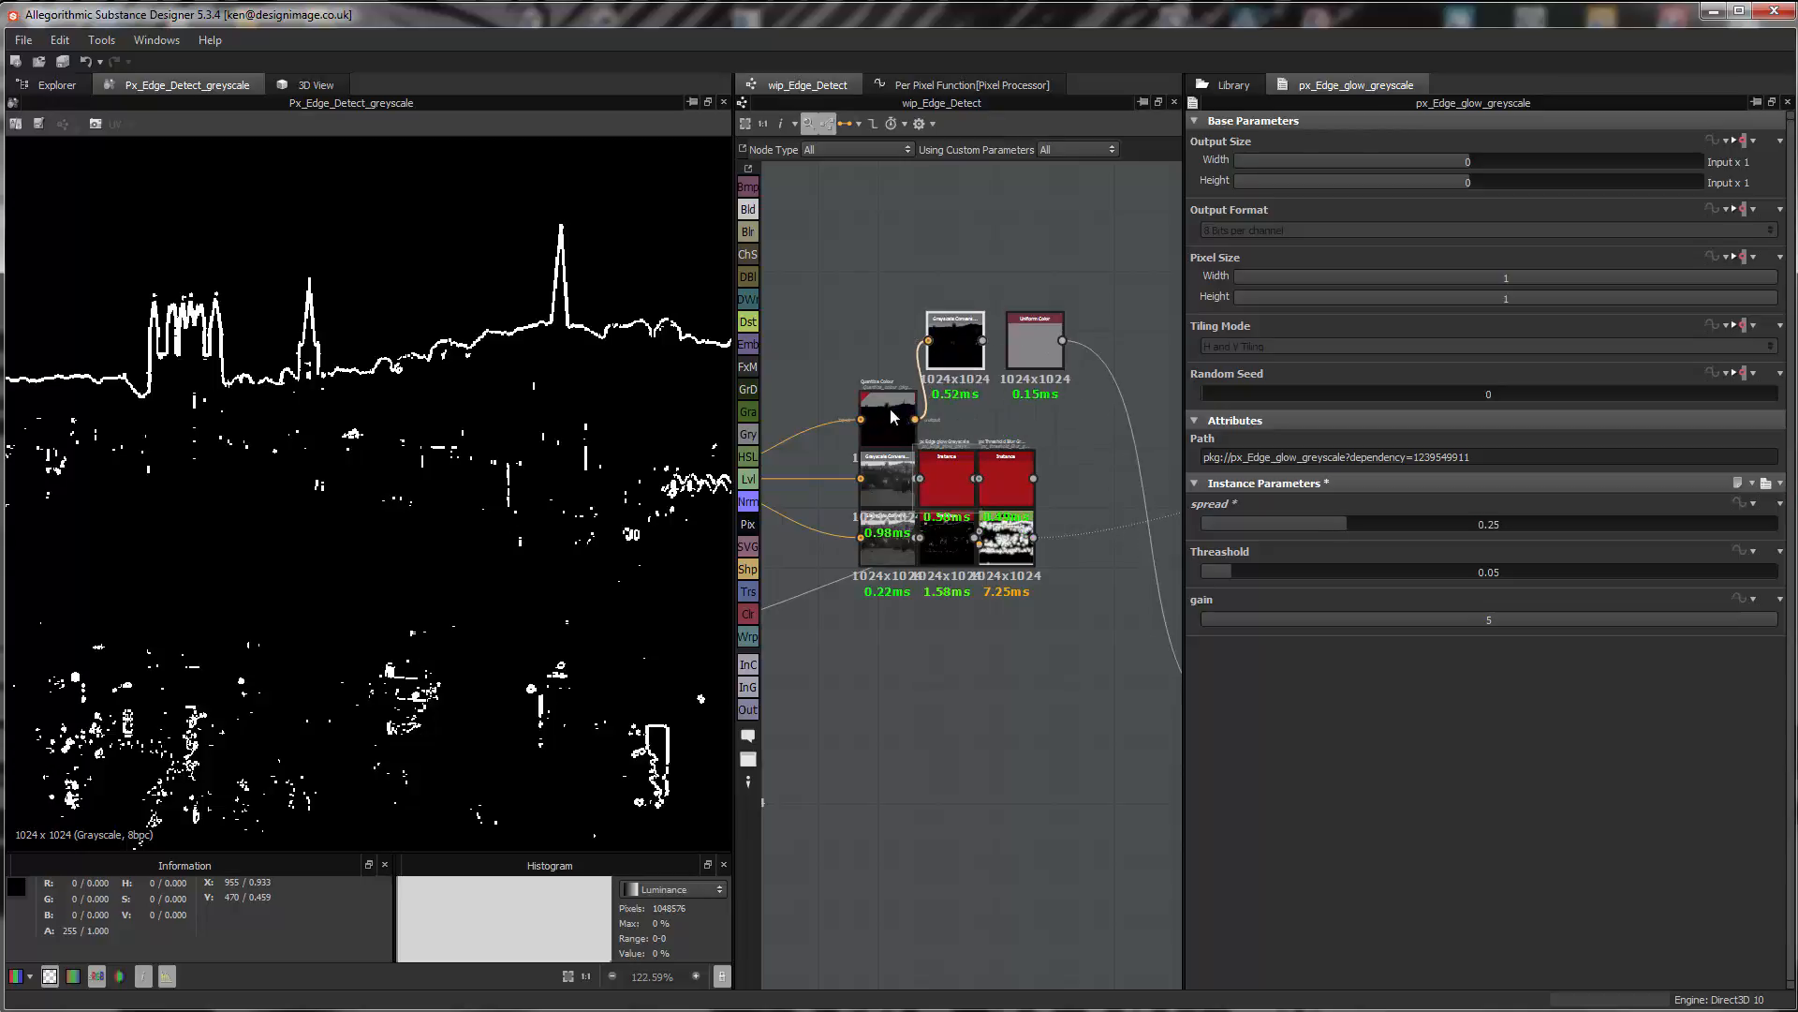
left_click_drag(893, 417, 853, 340)
left_click_drag(887, 475, 808, 456)
left_click_drag(887, 535, 808, 596)
left_click_drag(965, 557, 1065, 601)
left_click_drag(1003, 483, 1121, 483)
left_click_drag(1037, 338, 1086, 296)
left_click_drag(854, 340, 814, 318)
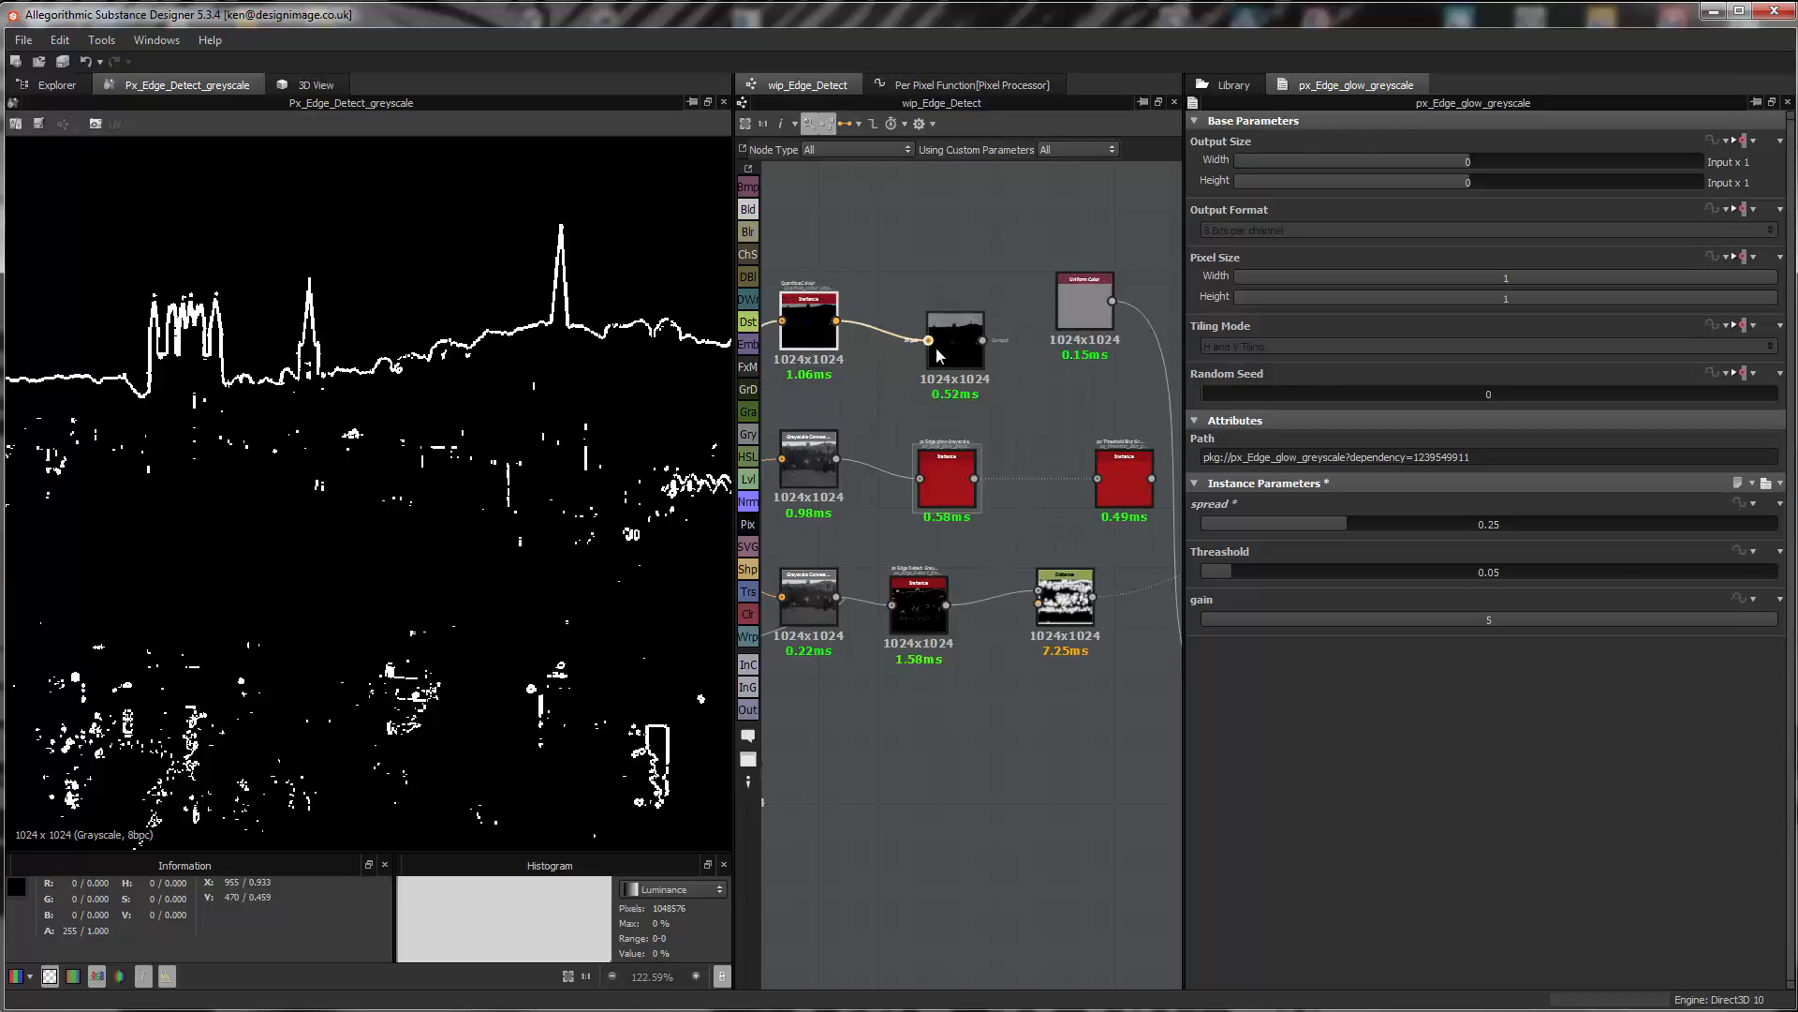
left_click_drag(940, 354, 922, 296)
- Reset the glow node's spread to 0 and level the node with its grayscale source
left_click_drag(1345, 524, 1182, 534)
left_click_drag(947, 478, 947, 458)
- Set the spread of the third row's edge detect node to 0.01 while viewing the skyline edges closely
left_click_drag(918, 610, 925, 611)
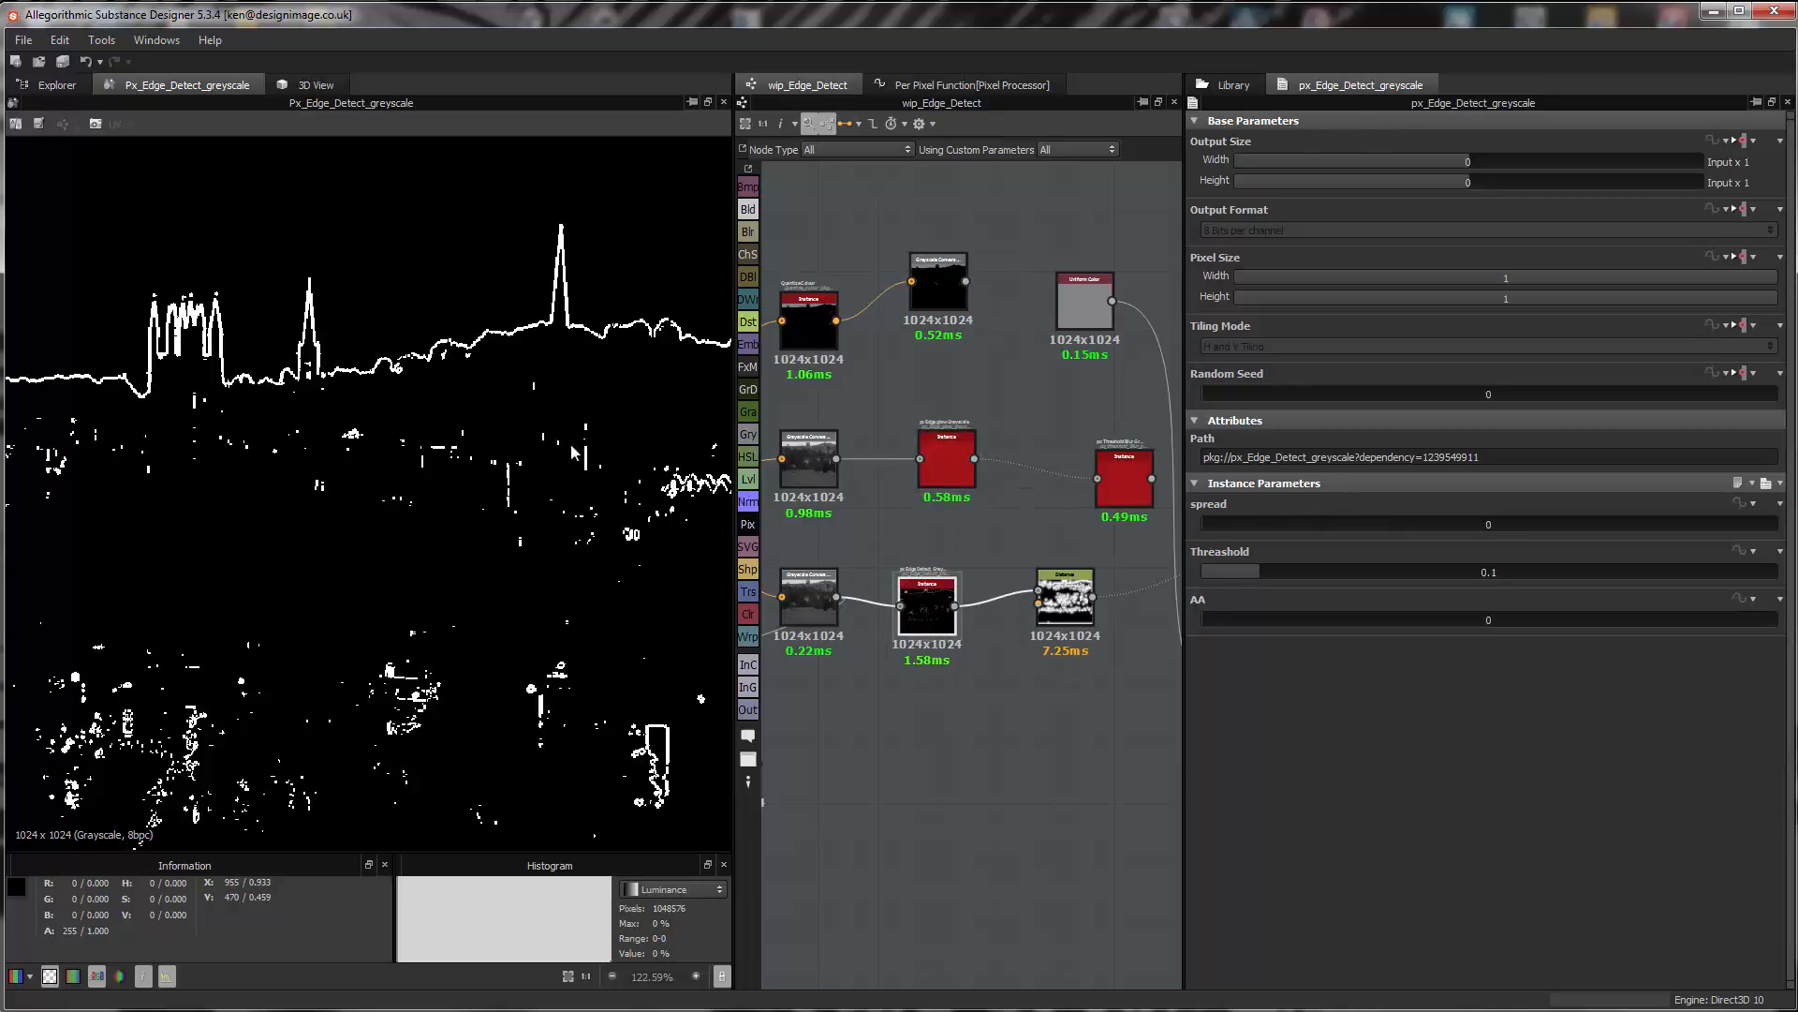
scroll(551, 412, "up", 4)
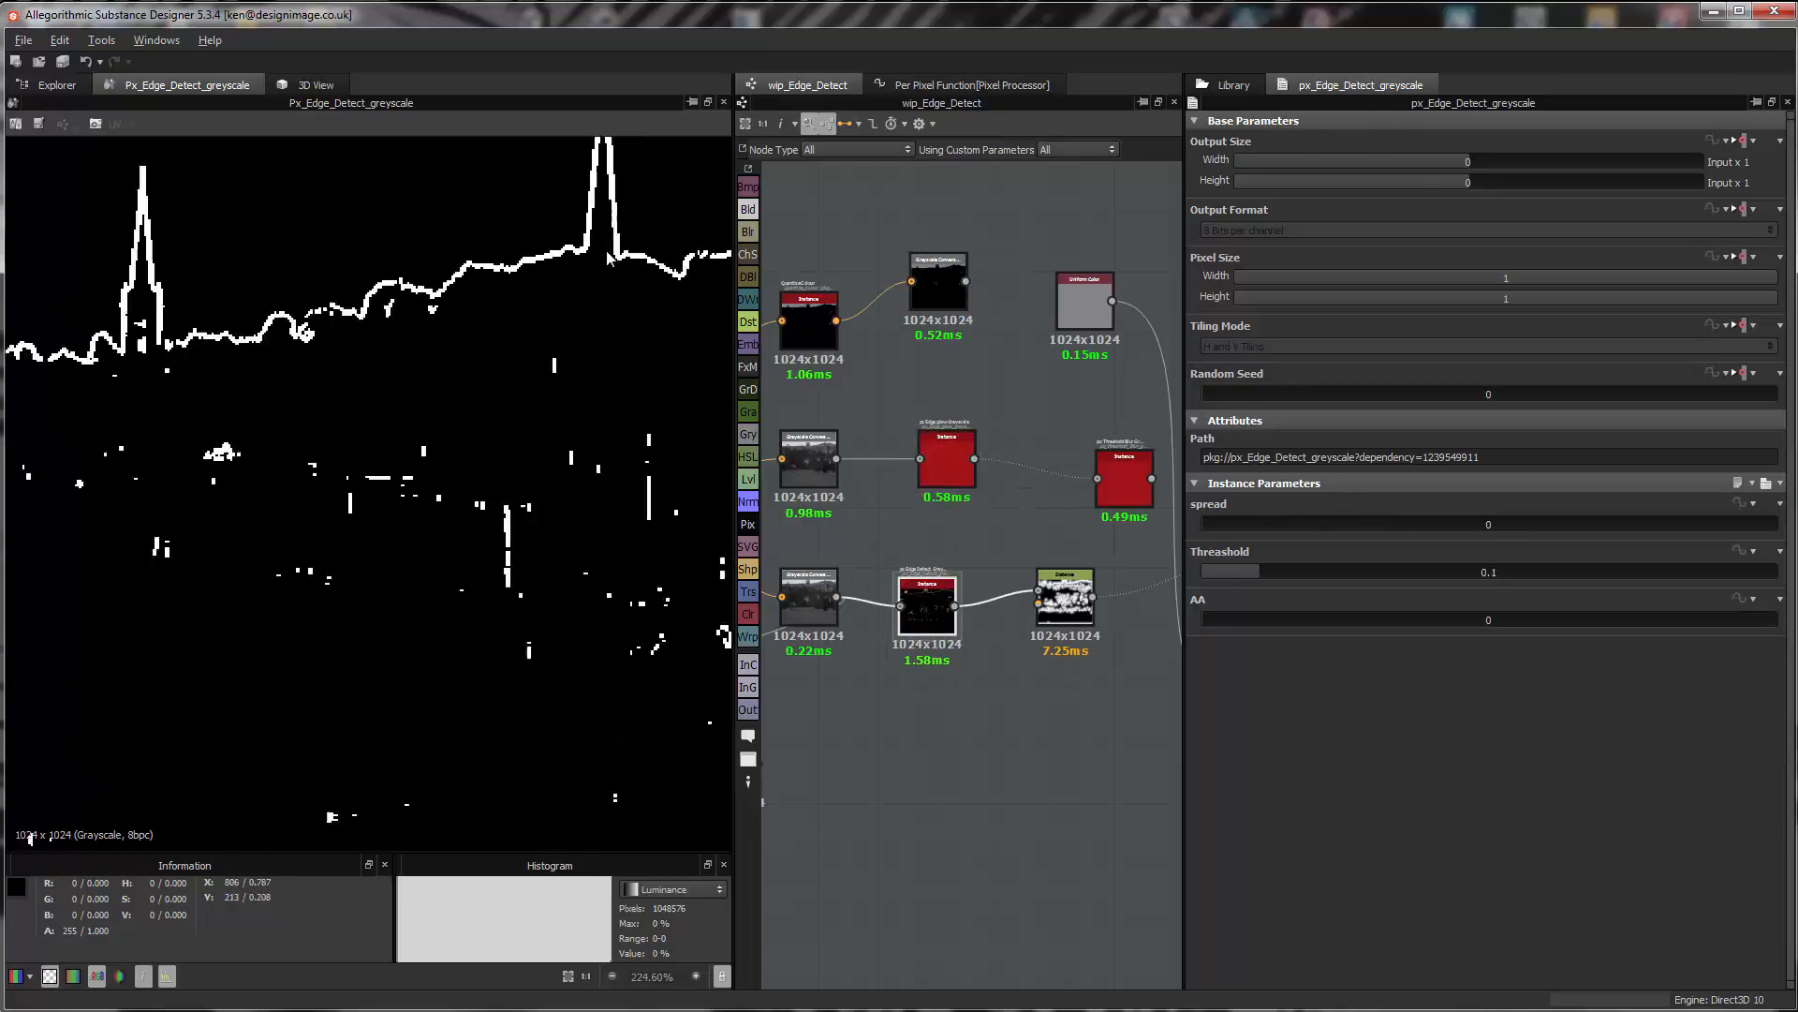
left_click(1210, 525)
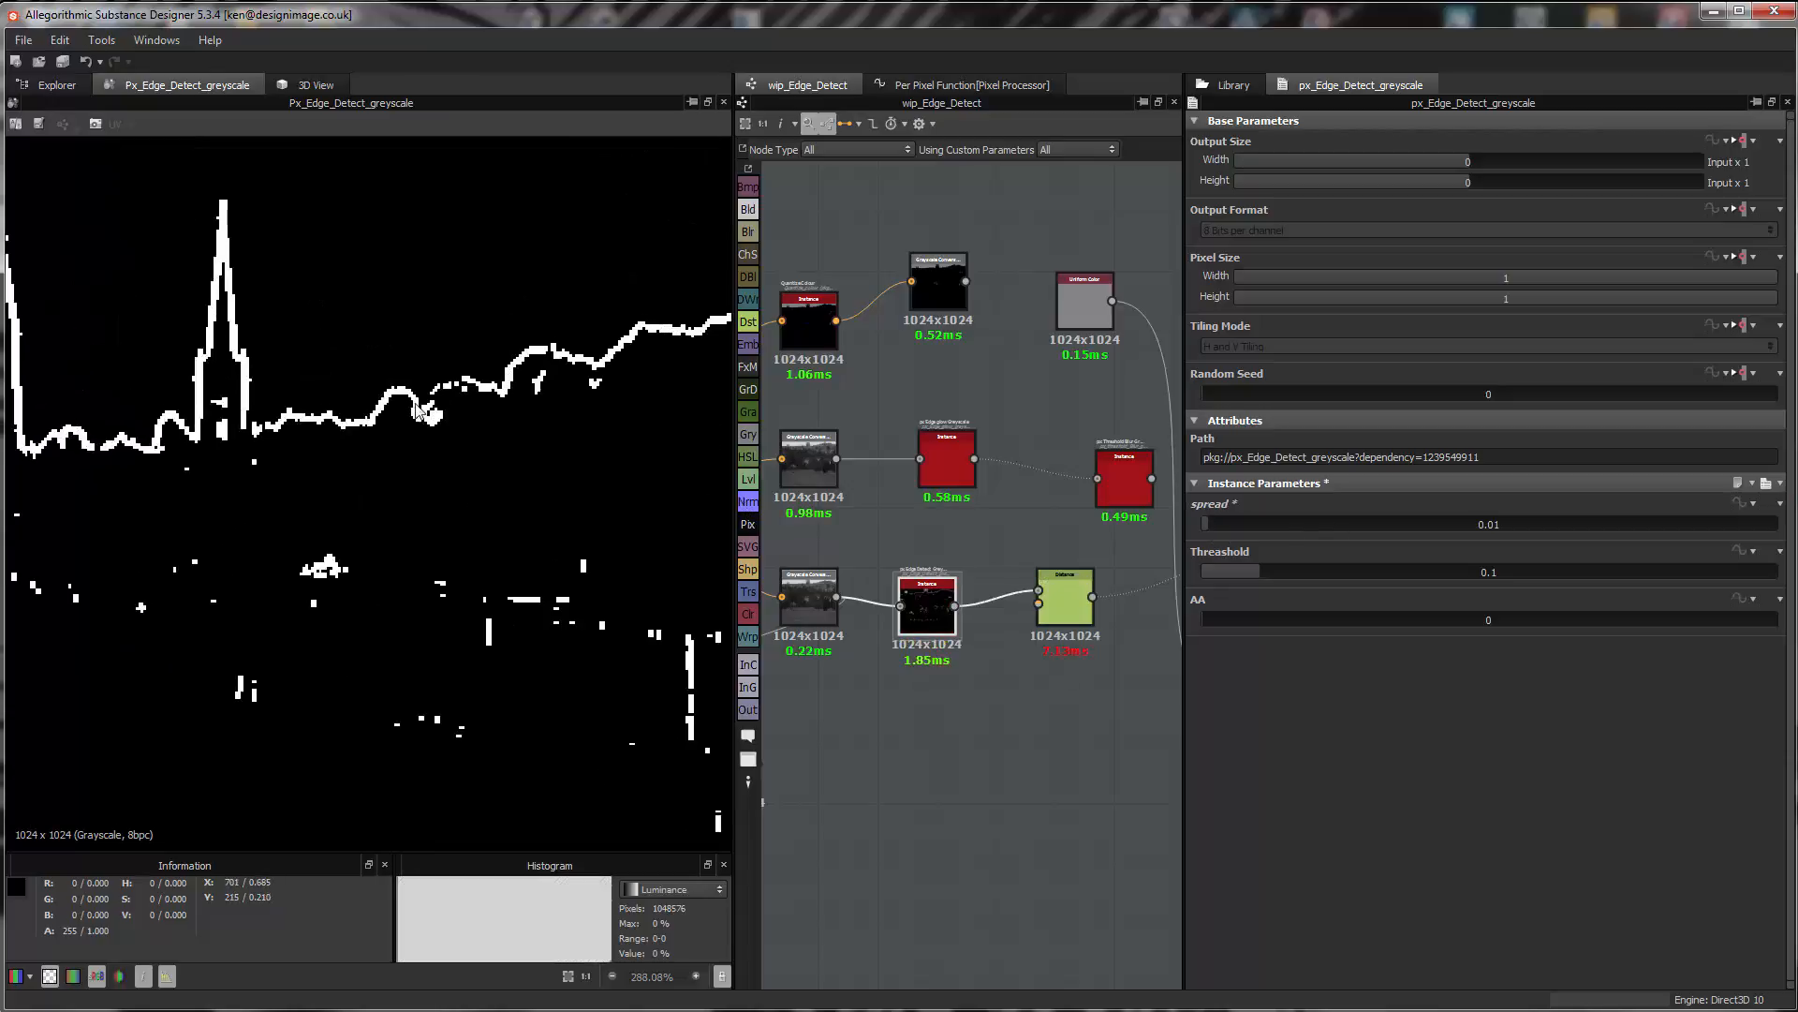
- Try a high spread on the third row's edge detect node against a close-up of the skyline edges, and reset it to 0
scroll(475, 225, "up", 3)
scroll(390, 373, "up", 1)
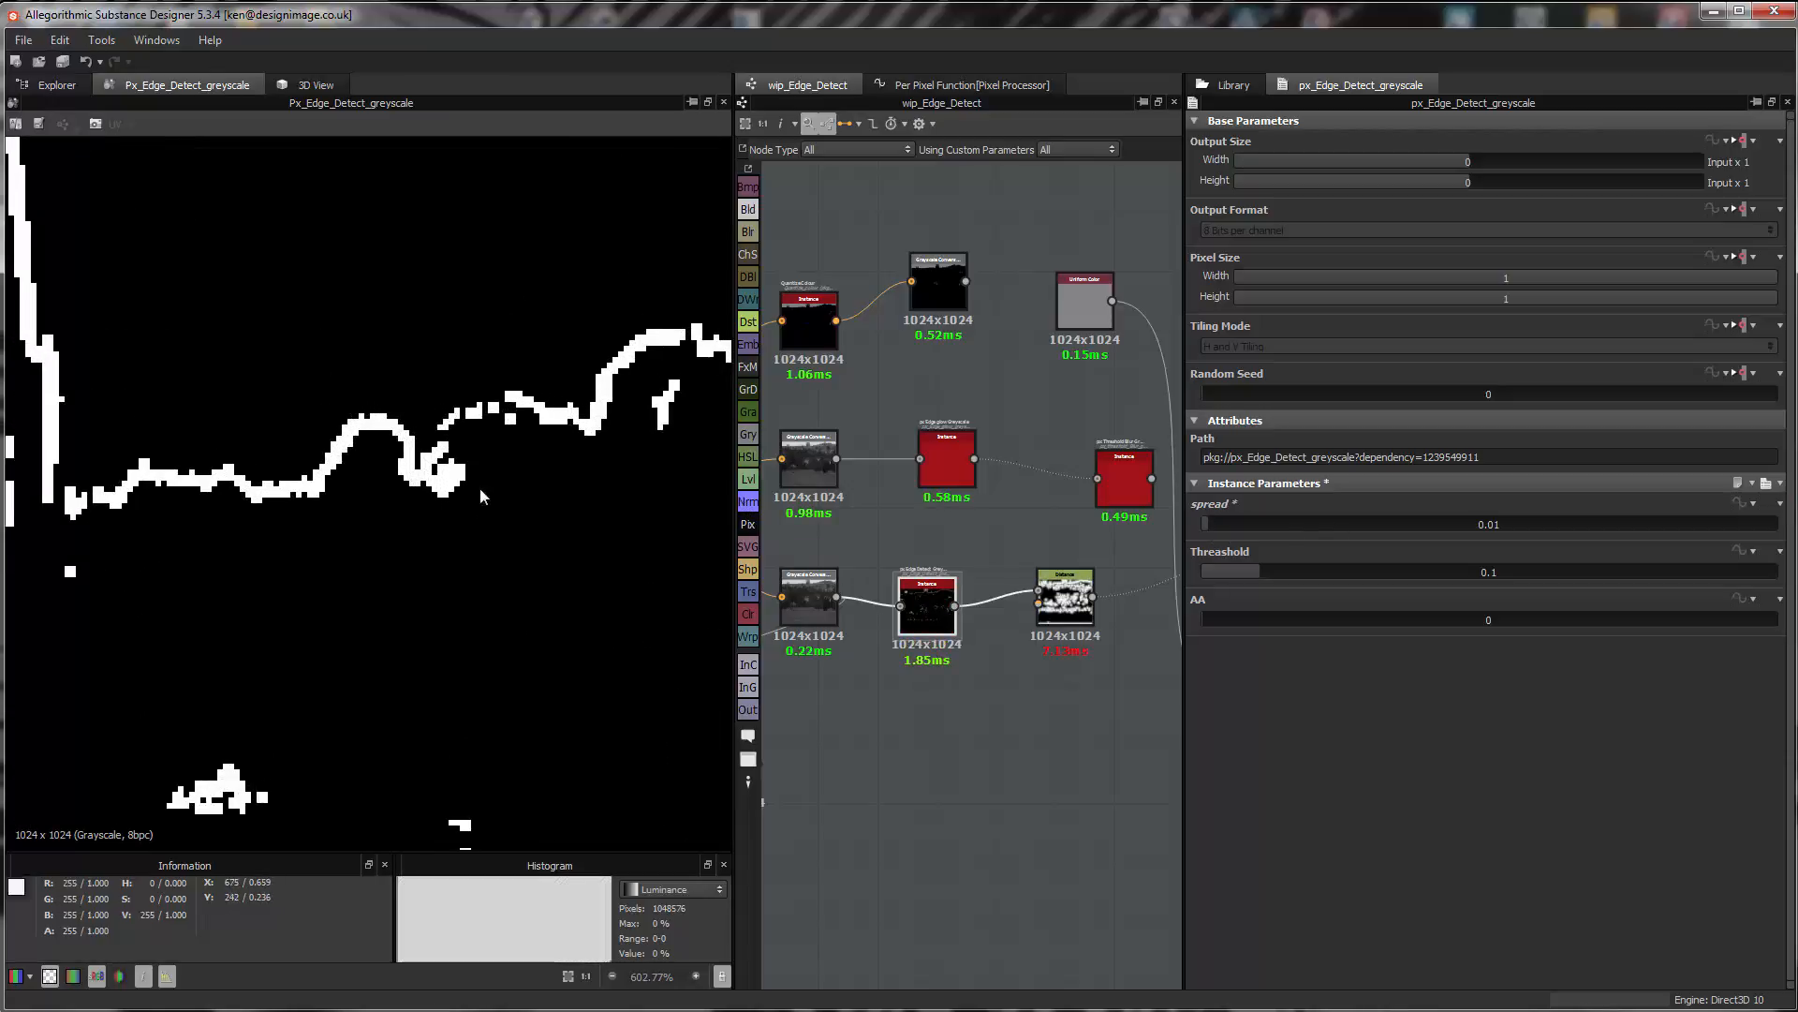
left_click_drag(1216, 527, 1703, 504)
left_click_drag(1545, 523, 1214, 550)
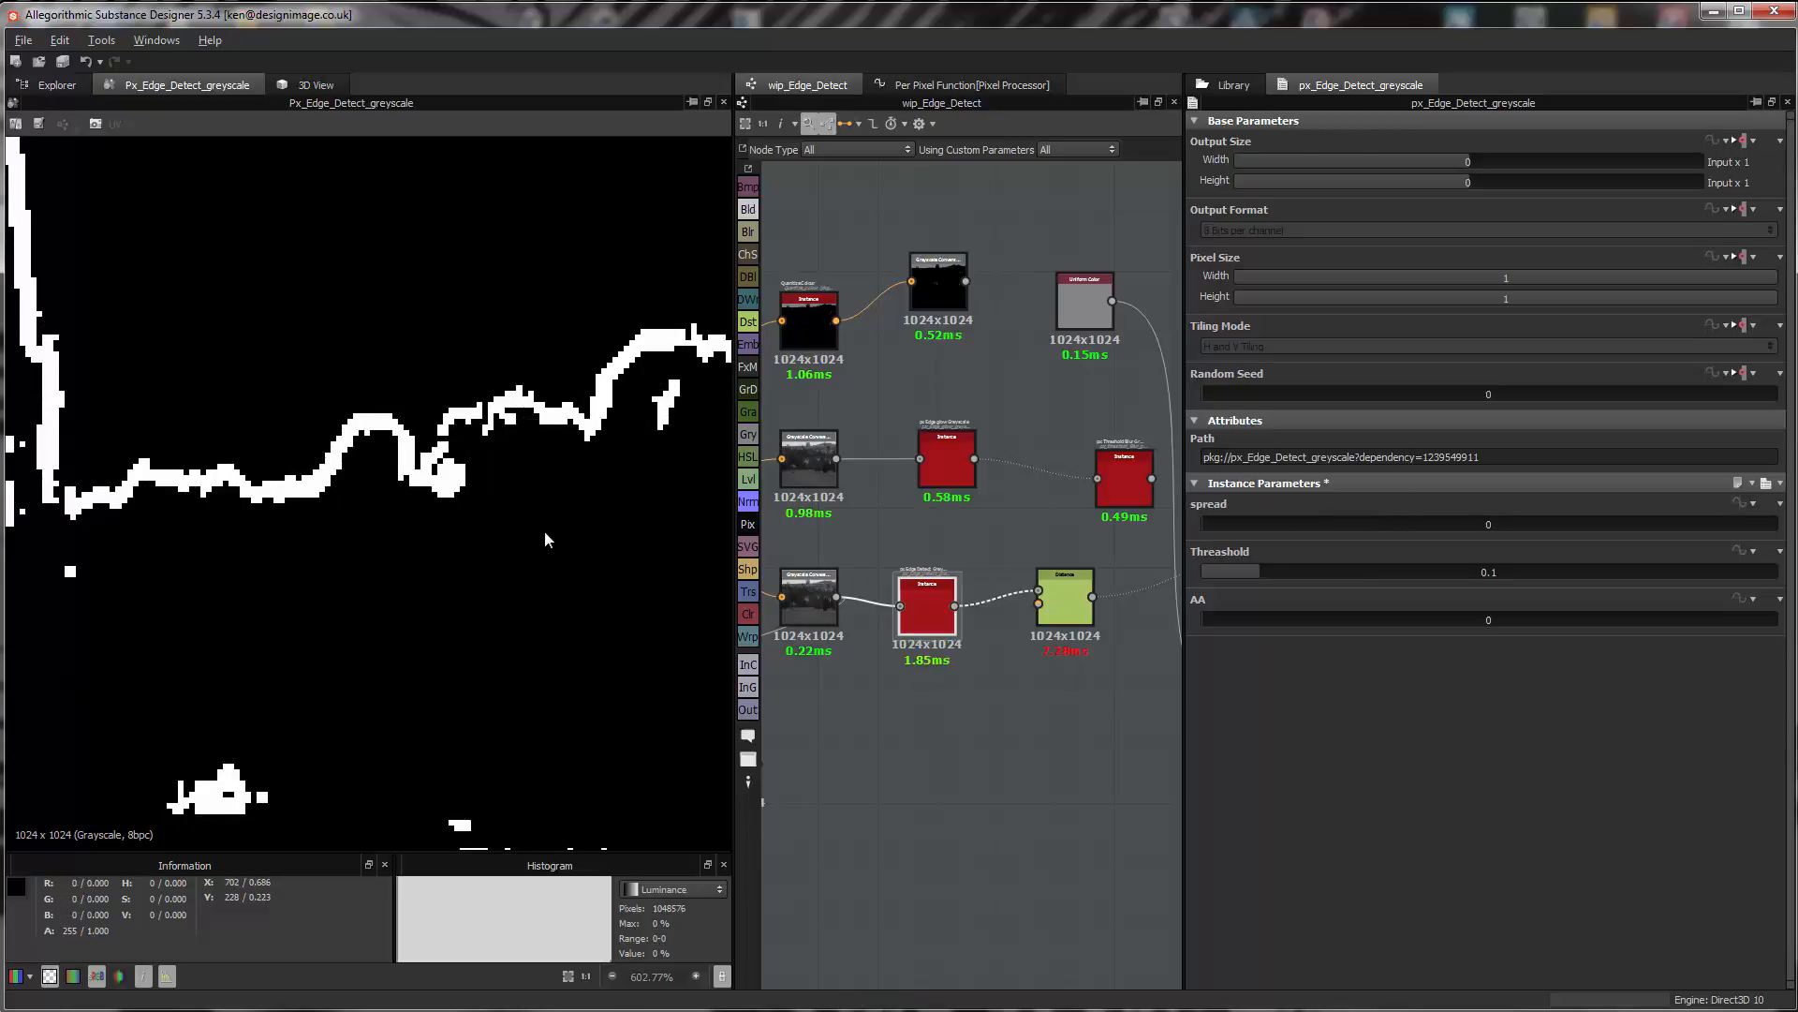
- Set the third row's edge detect node to threshold 0.09 and spread 0.89, checking the effect across the wider skyline
scroll(537, 570, "down", 5)
middle_click_drag(487, 659, 685, 357)
scroll(586, 435, "down", 4)
scroll(480, 558, "down", 2)
middle_click_drag(480, 559, 550, 435)
mouse_move(1221, 531)
left_mouse_down()
mouse_move(1318, 530)
mouse_move(1221, 530)
left_mouse_up()
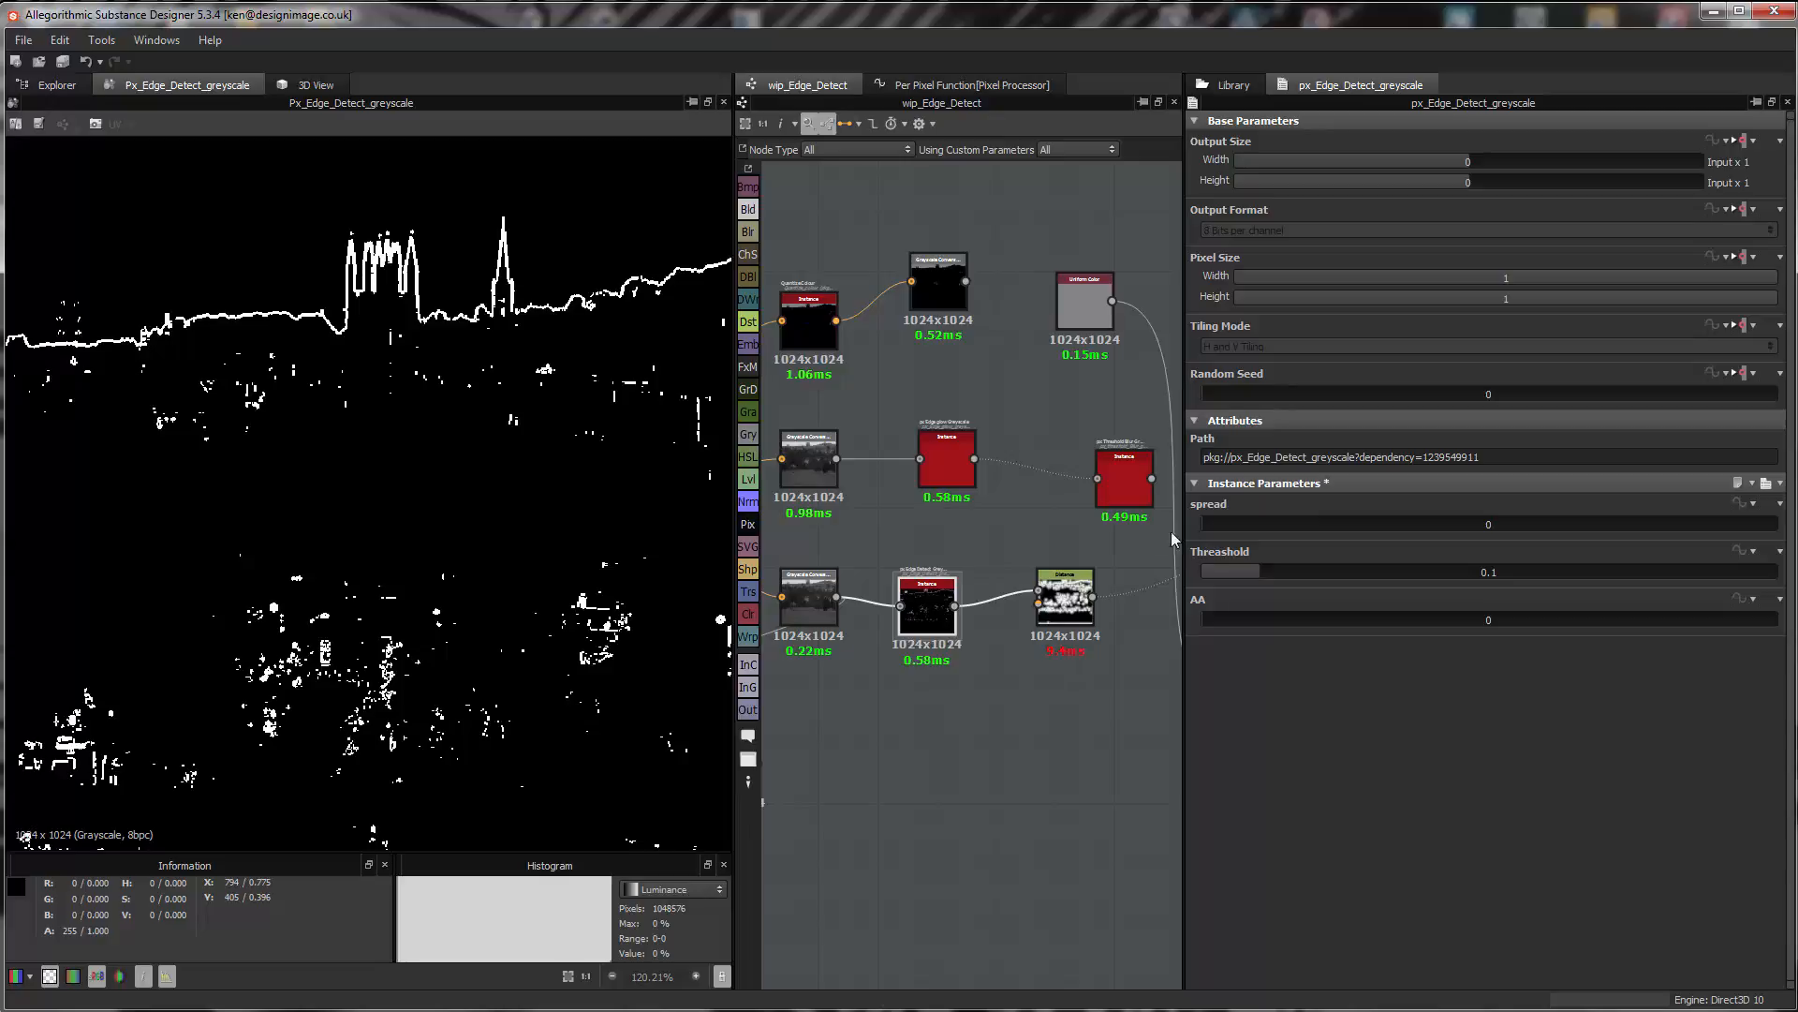
left_click(1255, 573)
left_click_drag(1204, 526, 1707, 530)
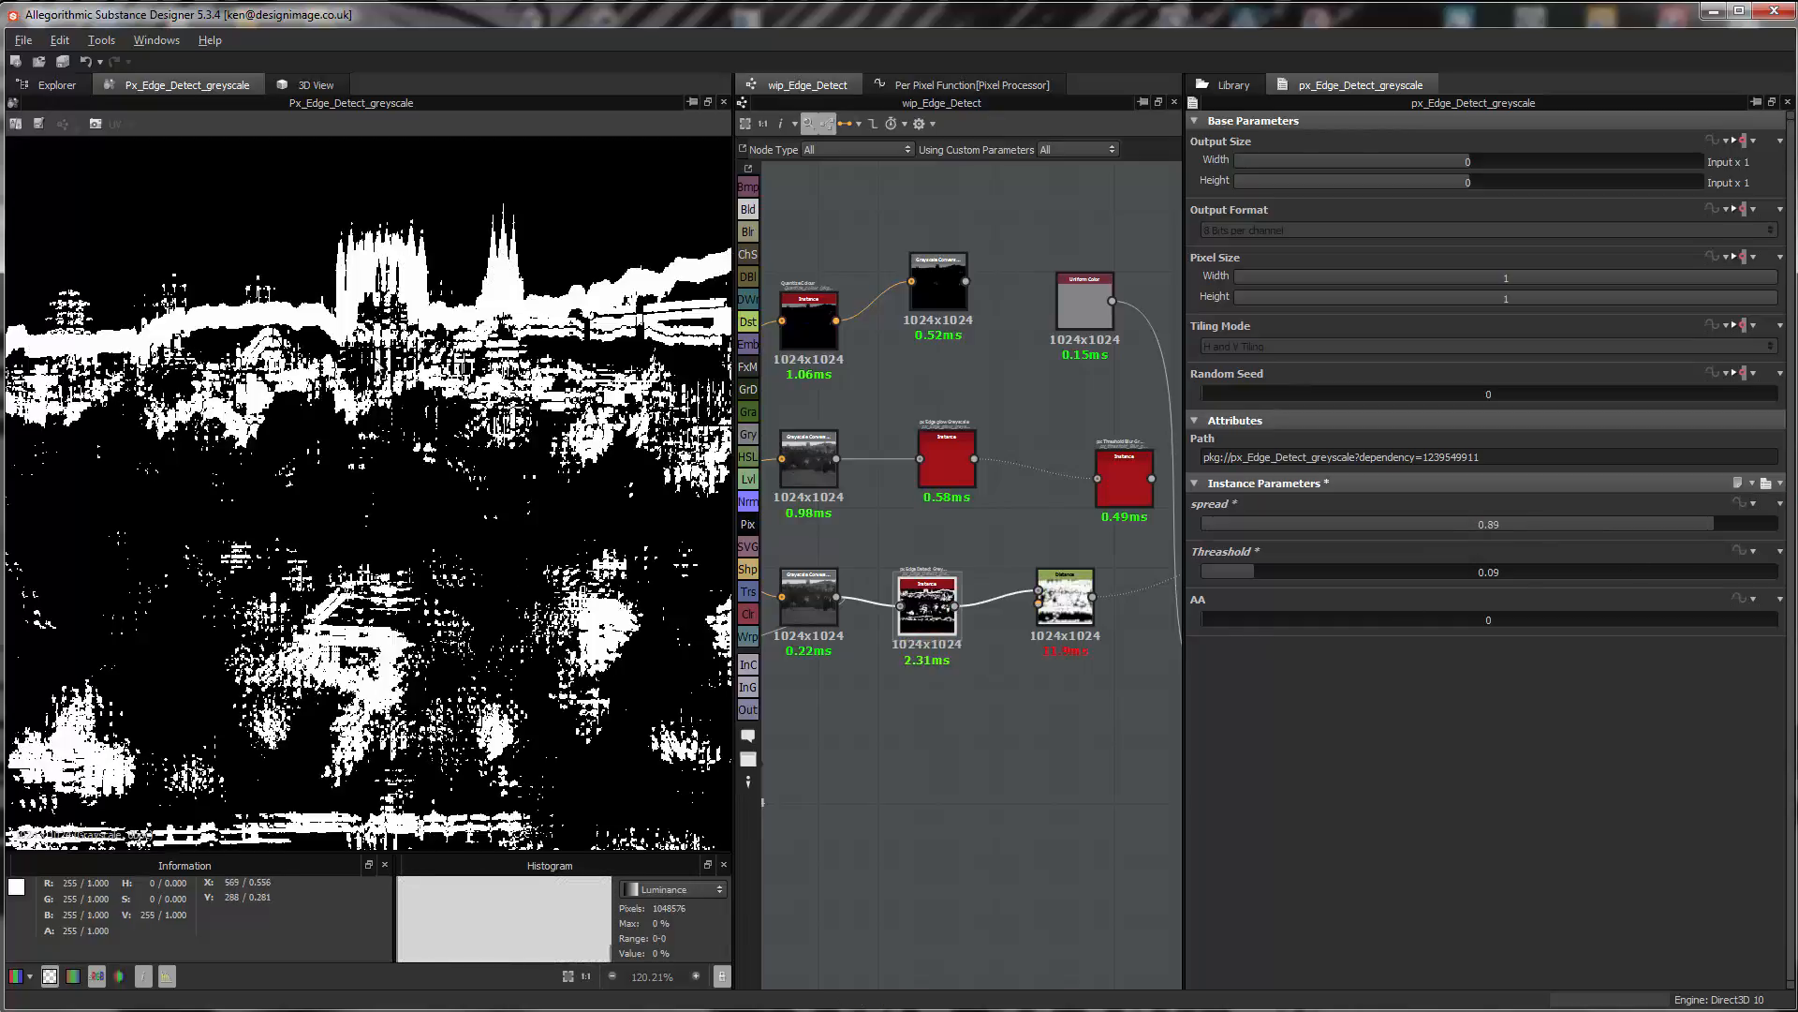
middle_click_drag(418, 385, 537, 352)
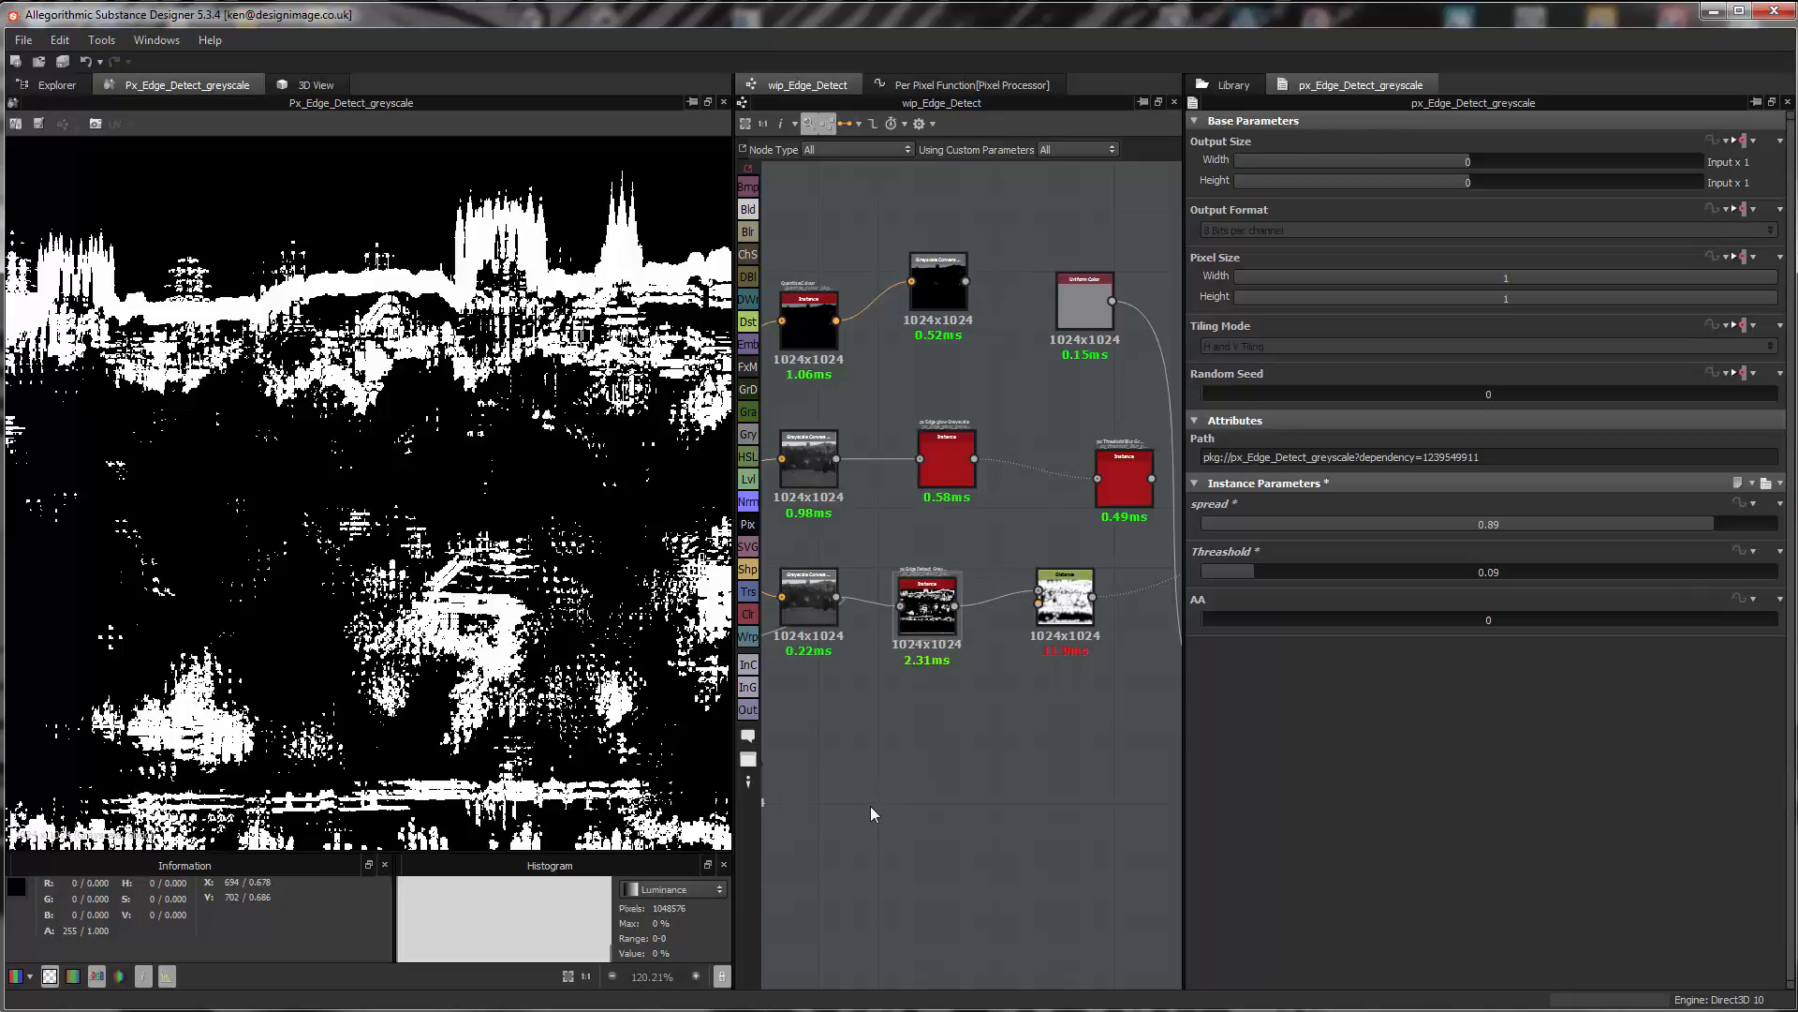
- Line up the middle row's glow node vertically above the third row's edge detect node
scroll(963, 397, "up", 2)
middle_click_drag(919, 481, 1009, 438)
mouse_move(1003, 437)
left_mouse_down()
mouse_move(1000, 465)
mouse_move(976, 440)
left_mouse_up()
middle_click_drag(1054, 350, 1025, 449)
left_click(1027, 864)
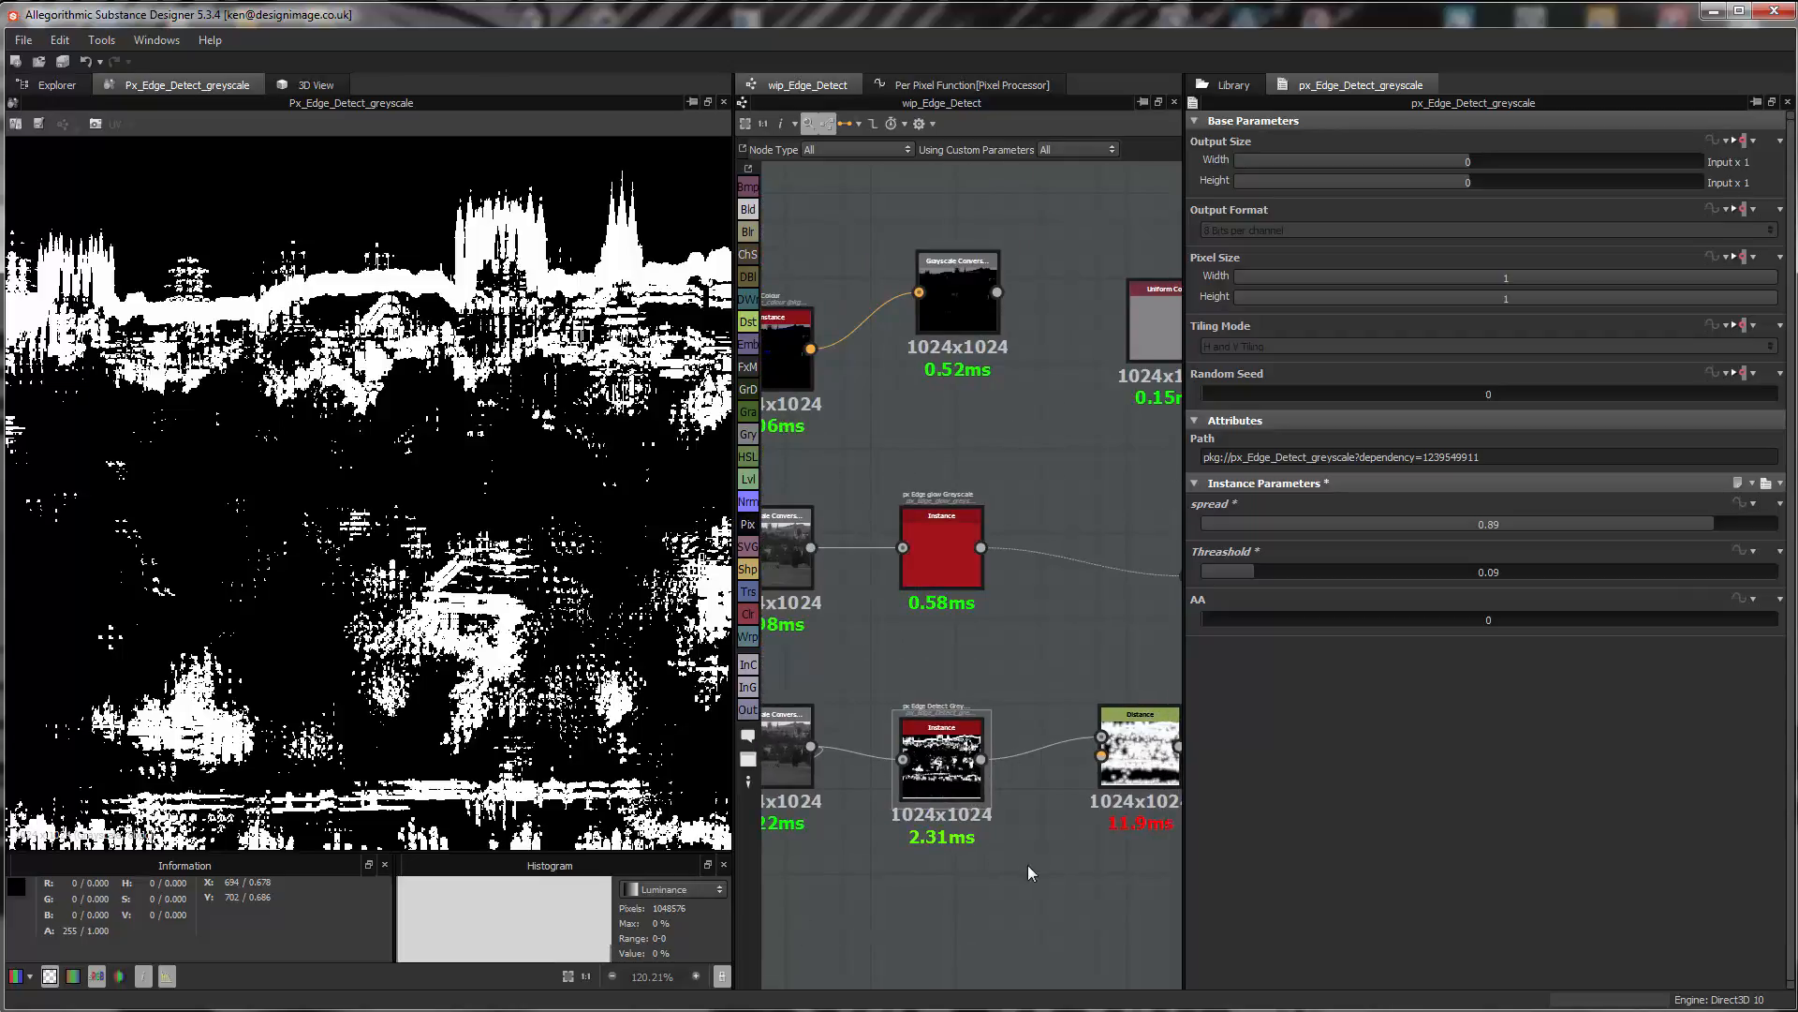